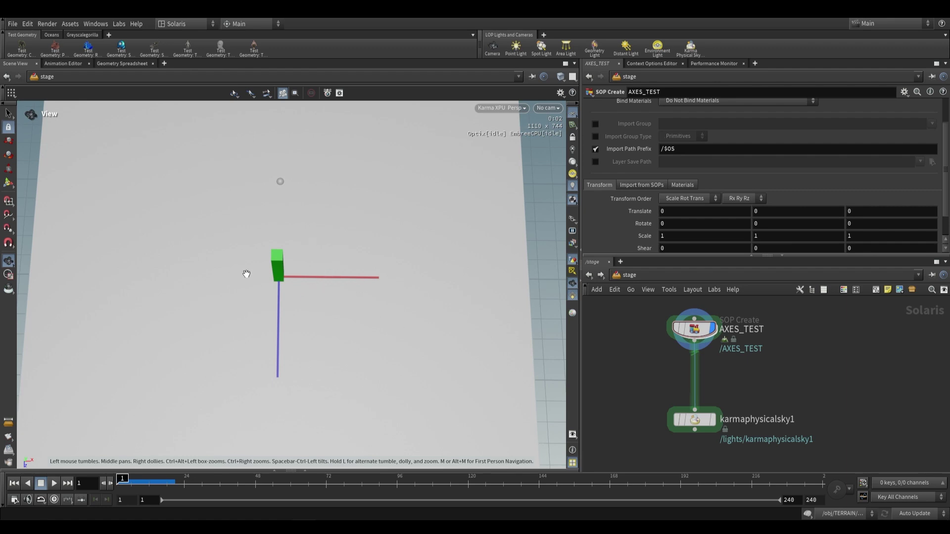
Step: Display the result of the karmaphysicalsky1 node in the viewport
{"action": "left_click_drag", "start_coordinate": [290, 234], "coordinate": [297, 226]}
{"action": "middle_click_drag", "start_coordinate": [726, 358], "coordinate": [699, 356]}
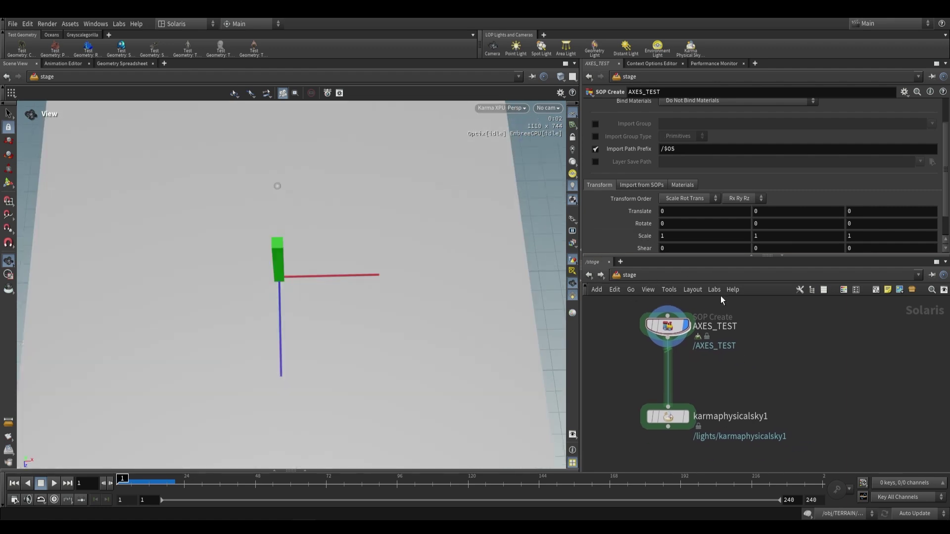
{"action": "scroll", "coordinate": [806, 367], "scroll_direction": "down", "scroll_amount": 1}
{"action": "middle_click_drag", "start_coordinate": [806, 369], "coordinate": [769, 372]}
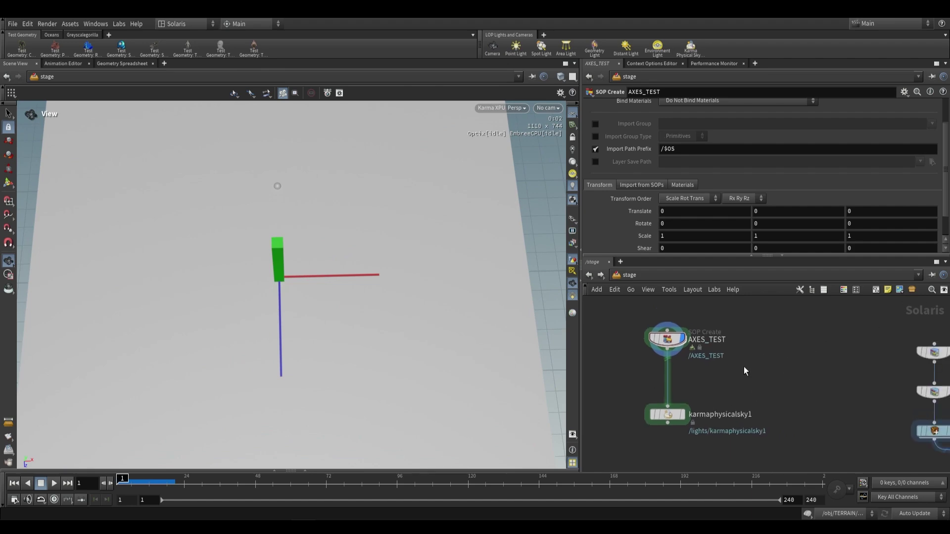
{"action": "left_click_drag", "start_coordinate": [339, 268], "coordinate": [373, 352]}
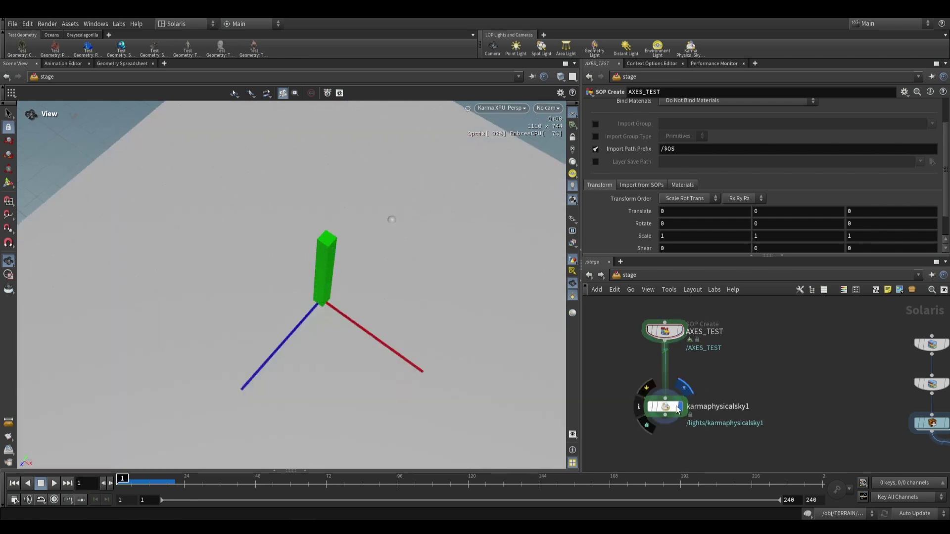
{"action": "left_click", "coordinate": [678, 406]}
{"action": "key", "text": "Tab"}
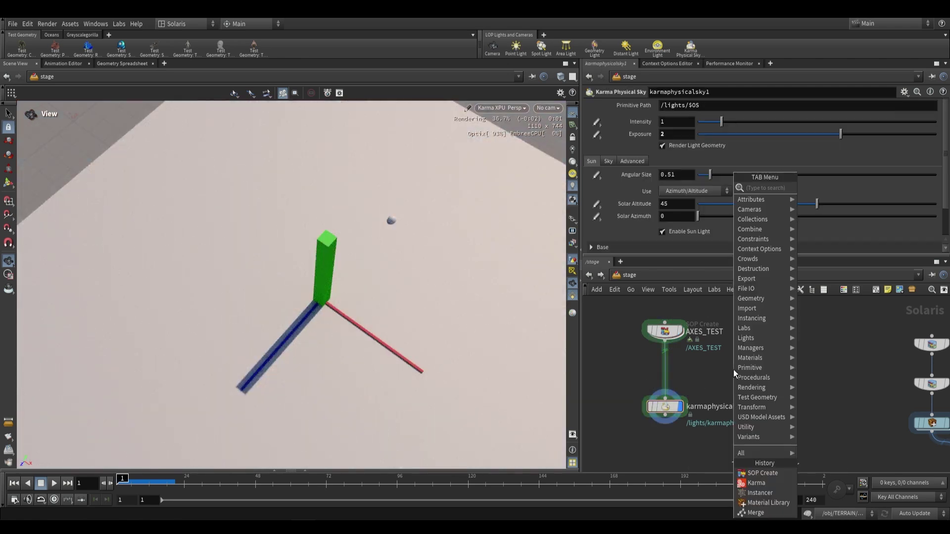
{"action": "type", "text": "karma"}
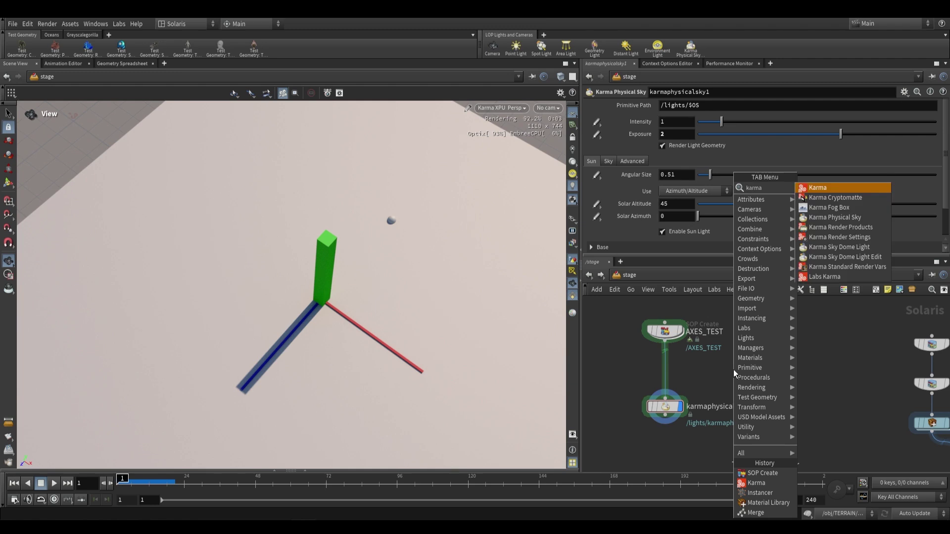
{"action": "left_click", "coordinate": [841, 217]}
{"action": "left_click", "coordinate": [781, 384]}
{"action": "key", "text": "Delete"}
Step: Select the karmaphysicalsky1 node and switch the viewport to the View tool
{"action": "left_click", "coordinate": [670, 411]}
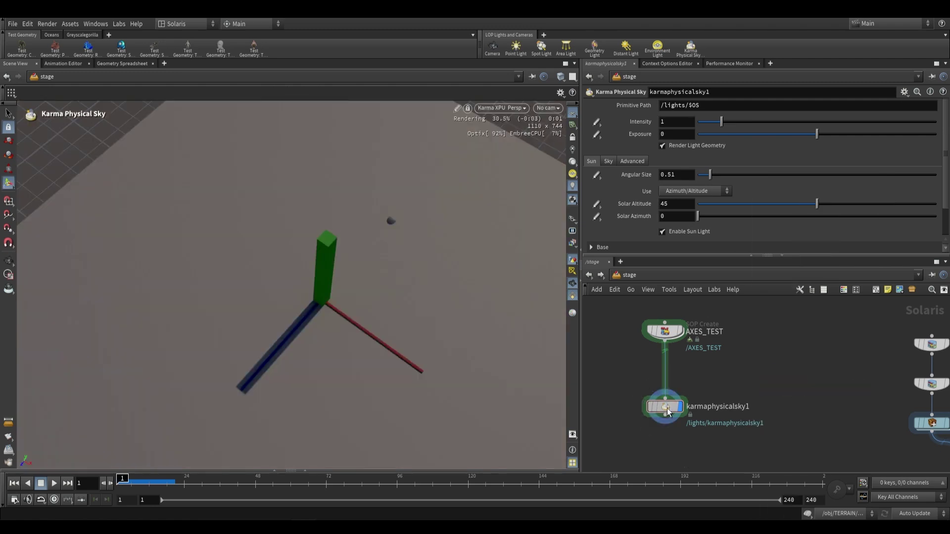
{"action": "left_click", "coordinate": [13, 261]}
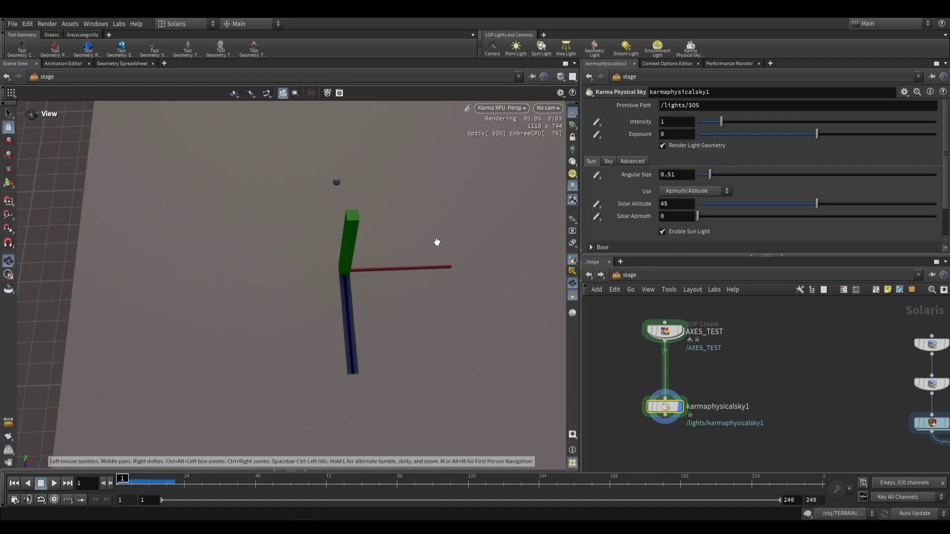
{"action": "left_click_drag", "start_coordinate": [437, 242], "coordinate": [403, 230]}
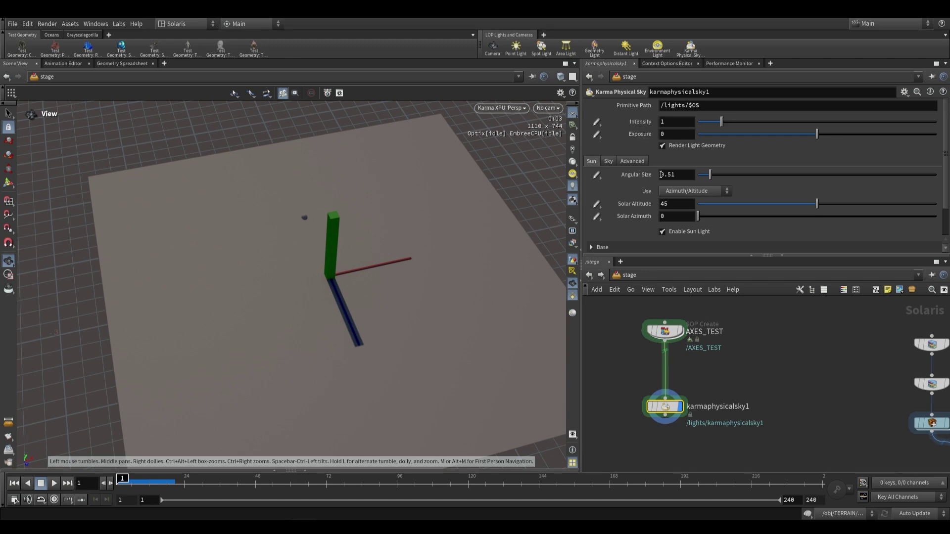
Step: Try a different Intensity on the physical sky and restore the original setting
{"action": "left_click_drag", "start_coordinate": [721, 121], "coordinate": [869, 140]}
{"action": "middle_click", "coordinate": [640, 122], "text": "ctrl"}
{"action": "key", "text": "ctrl+z"}
Step: Set the physical sky's Exposure to 2
{"action": "left_click_drag", "start_coordinate": [817, 135], "coordinate": [829, 134]}
{"action": "left_click", "coordinate": [678, 134]}
{"action": "key", "text": "Return"}
{"action": "left_click_drag", "start_coordinate": [354, 236], "coordinate": [409, 230]}
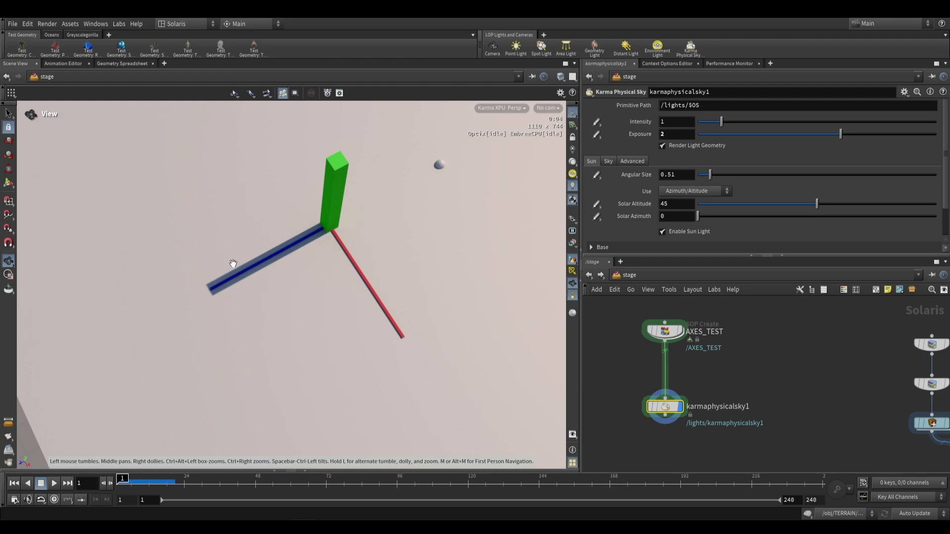
Step: Lower the sun's Solar Altitude to 15.7
{"action": "left_click_drag", "start_coordinate": [299, 263], "coordinate": [379, 218]}
{"action": "left_click_drag", "start_coordinate": [430, 198], "coordinate": [354, 250]}
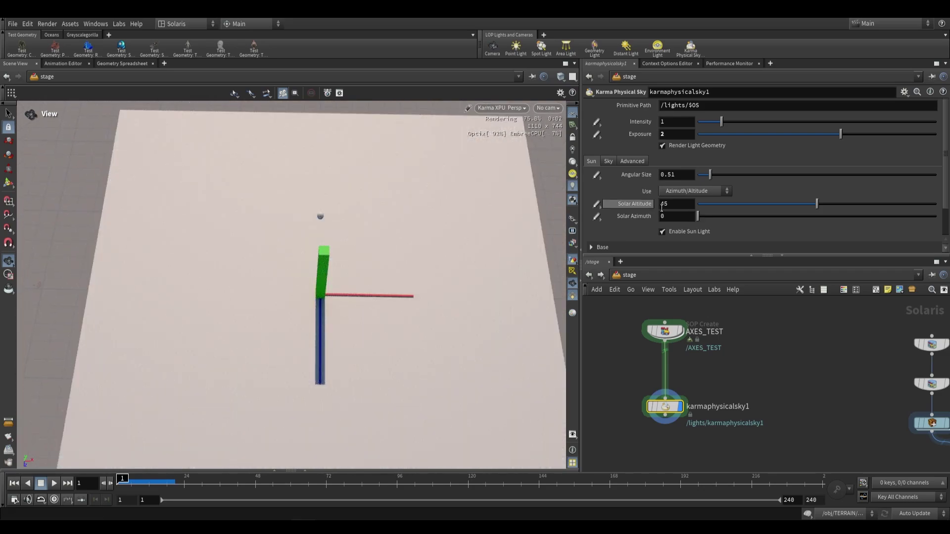
{"action": "left_click_drag", "start_coordinate": [357, 278], "coordinate": [396, 232]}
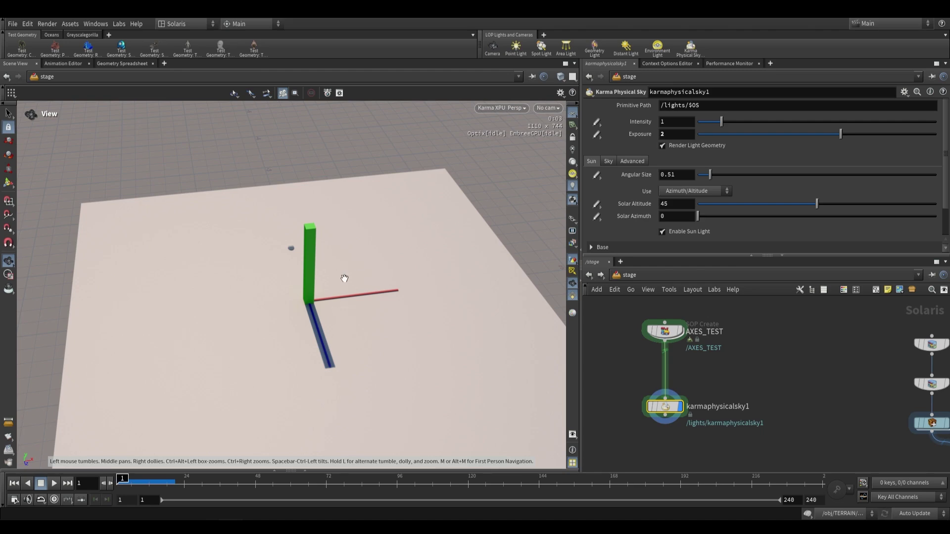
{"action": "left_click_drag", "start_coordinate": [312, 202], "coordinate": [282, 312]}
{"action": "left_click_drag", "start_coordinate": [805, 206], "coordinate": [739, 203]}
{"action": "left_click_drag", "start_coordinate": [346, 297], "coordinate": [420, 243]}
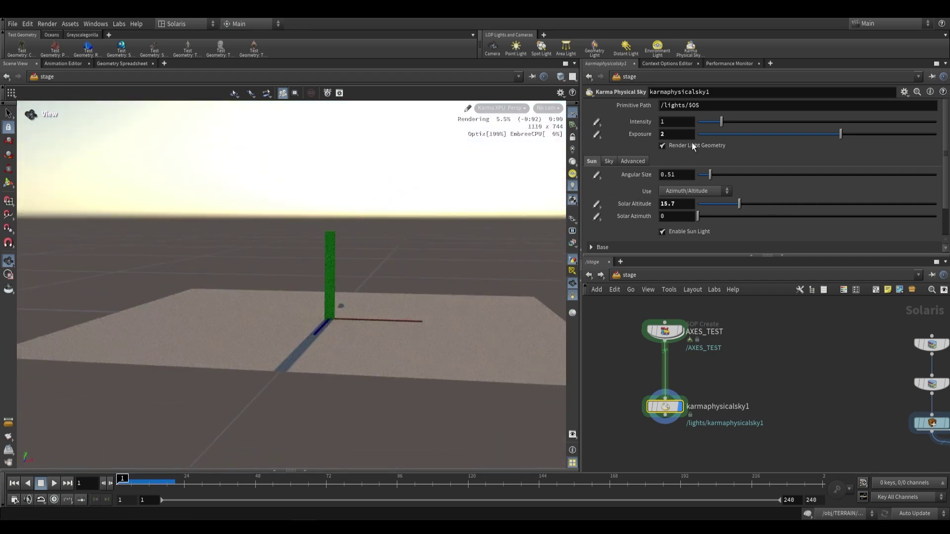
Step: Lower the Solar Altitude to 3.2 and further down to 0, placing the sun at the horizon
{"action": "left_click_drag", "start_coordinate": [739, 204], "coordinate": [706, 205]}
{"action": "left_click_drag", "start_coordinate": [422, 185], "coordinate": [424, 212]}
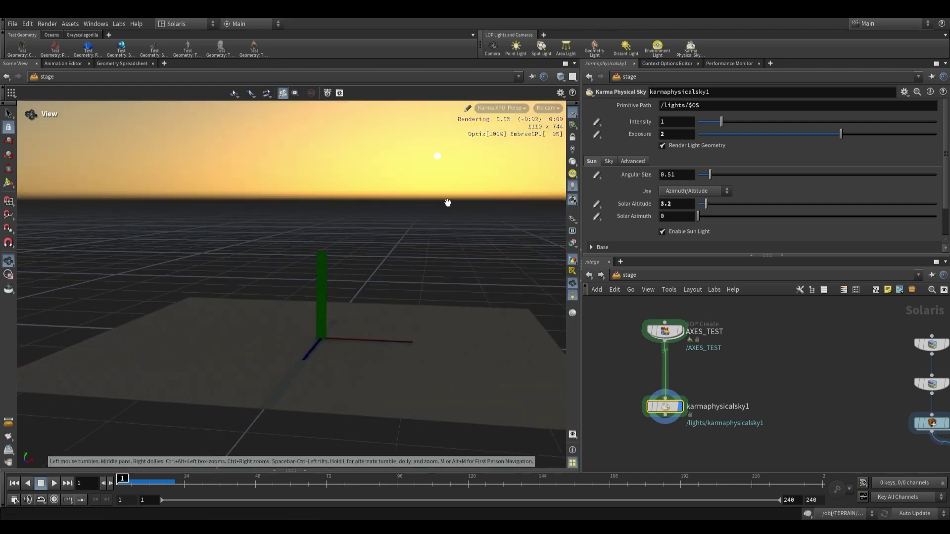
{"action": "left_click_drag", "start_coordinate": [680, 205], "coordinate": [628, 204]}
{"action": "type", "text": "0"}
{"action": "key", "text": "Return"}
{"action": "left_click_drag", "start_coordinate": [433, 233], "coordinate": [453, 202]}
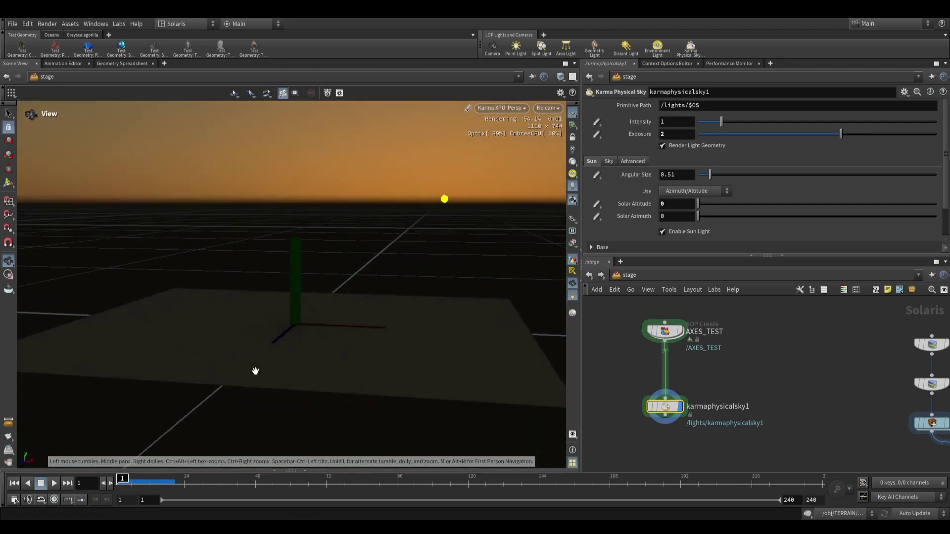
Step: Raise the Solar Altitude in small increments to 1, 2 and 4
{"action": "key", "text": "Return"}
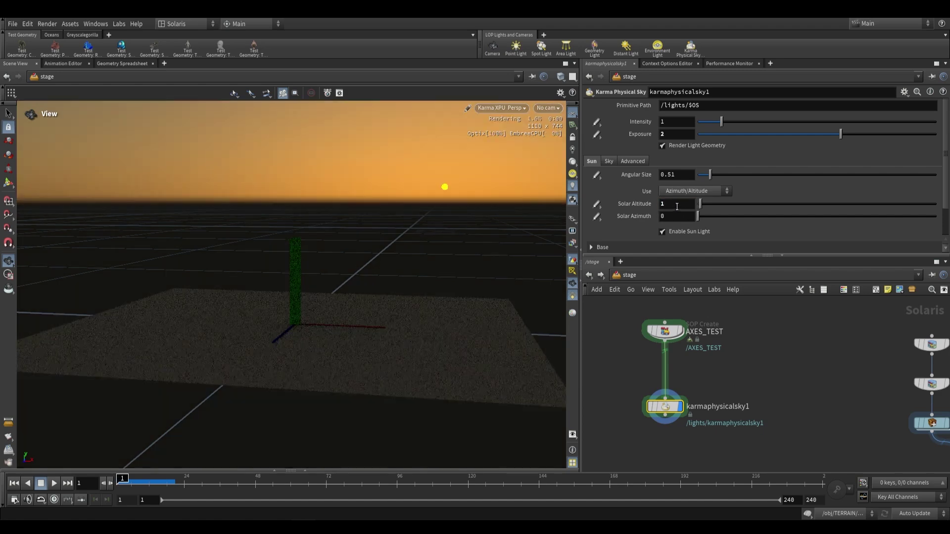
{"action": "left_click_drag", "start_coordinate": [679, 205], "coordinate": [639, 206]}
{"action": "type", "text": "2"}
{"action": "key", "text": "Return"}
{"action": "key", "text": "Return"}
{"action": "type", "text": "4"}
{"action": "key", "text": "Return"}
Step: Set the Solar Altitude to 90 to place the sun directly overhead
{"action": "left_click_drag", "start_coordinate": [673, 207], "coordinate": [643, 210]}
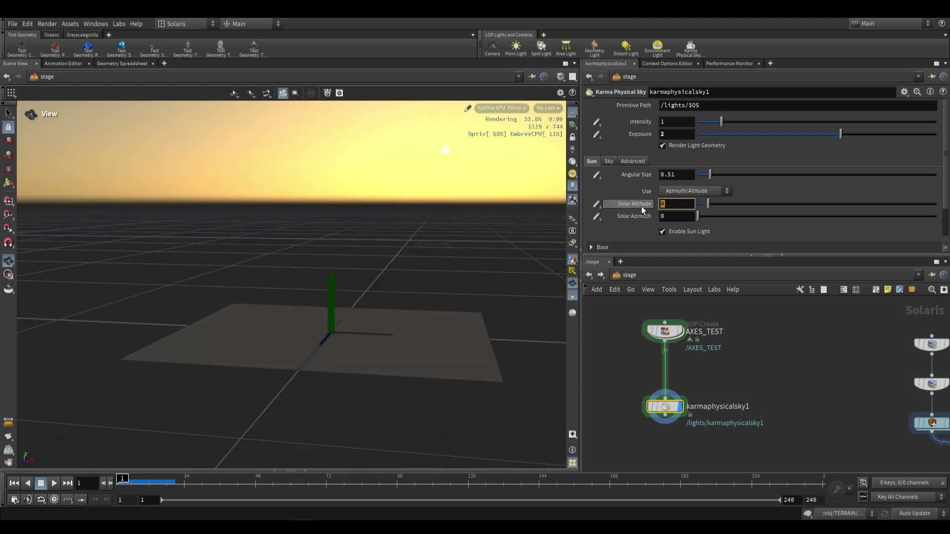
{"action": "type", "text": "90"}
{"action": "key", "text": "Return"}
{"action": "left_click_drag", "start_coordinate": [303, 310], "coordinate": [320, 411]}
{"action": "right_click_drag", "start_coordinate": [320, 411], "coordinate": [359, 220]}
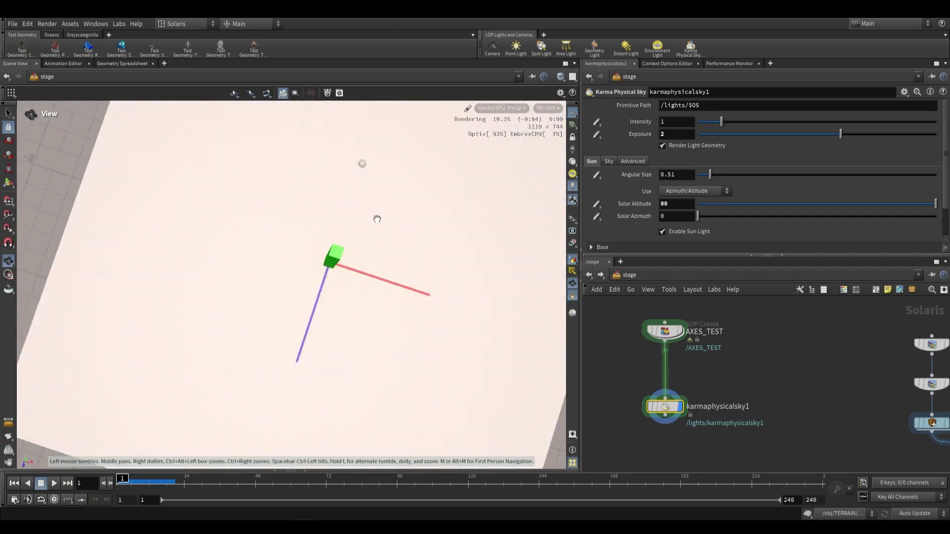
{"action": "left_click_drag", "start_coordinate": [524, 227], "coordinate": [532, 202]}
{"action": "right_click_drag", "start_coordinate": [372, 229], "coordinate": [366, 258]}
{"action": "left_click_drag", "start_coordinate": [366, 258], "coordinate": [271, 212]}
{"action": "middle_click_drag", "start_coordinate": [271, 212], "coordinate": [379, 345]}
{"action": "left_click_drag", "start_coordinate": [222, 233], "coordinate": [225, 218]}
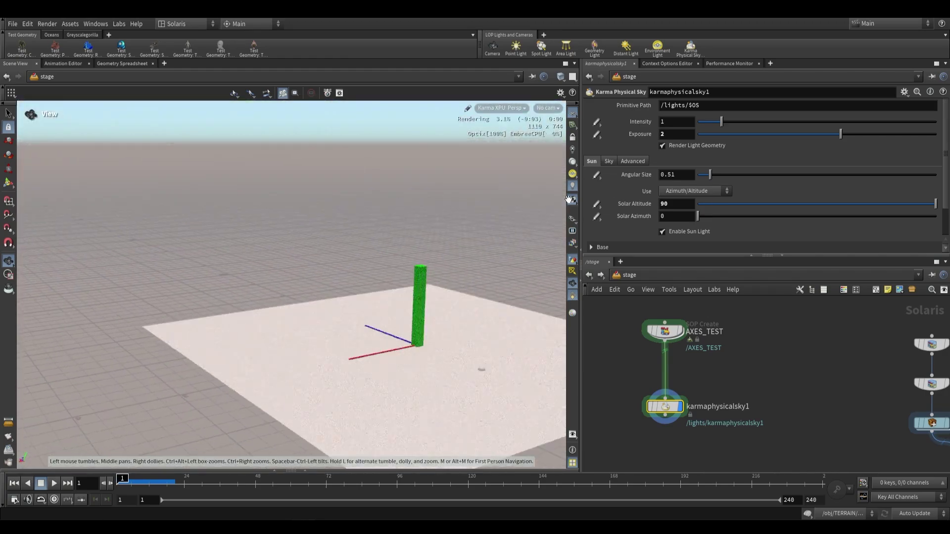
Step: Set the Solar Altitude to 180
{"action": "left_click", "coordinate": [679, 204]}
{"action": "type", "text": "180"}
{"action": "key", "text": "Return"}
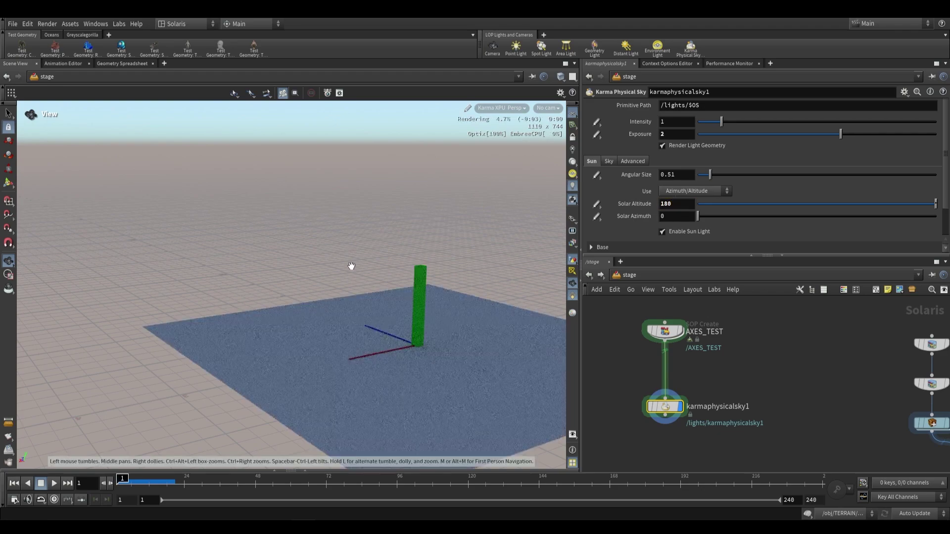
{"action": "left_click_drag", "start_coordinate": [303, 272], "coordinate": [244, 199]}
{"action": "middle_click_drag", "start_coordinate": [274, 201], "coordinate": [236, 184]}
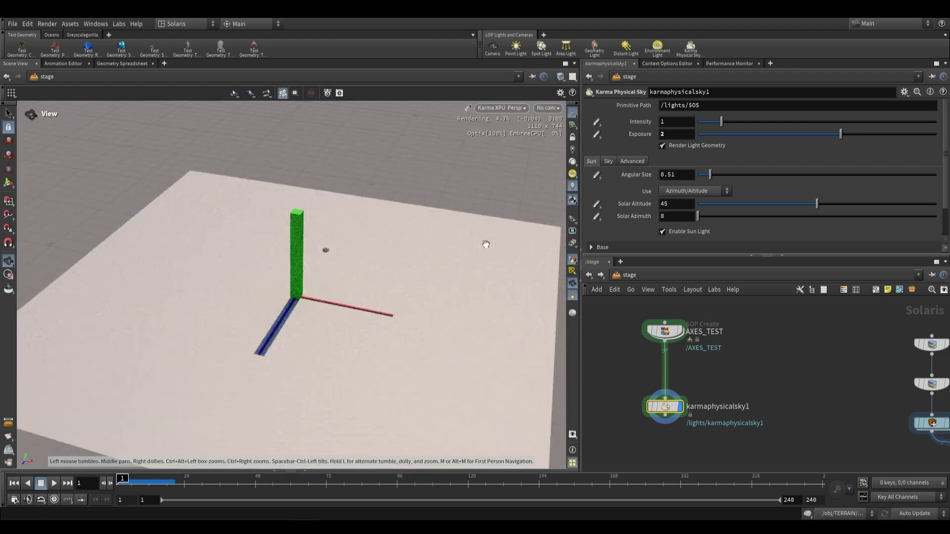
Step: Examine the green pillar's shadow relative to the red and blue axes from several viewing angles
{"action": "left_click_drag", "start_coordinate": [398, 253], "coordinate": [407, 231]}
{"action": "middle_click_drag", "start_coordinate": [407, 231], "coordinate": [397, 301]}
{"action": "right_click_drag", "start_coordinate": [396, 301], "coordinate": [371, 292]}
{"action": "left_click_drag", "start_coordinate": [371, 292], "coordinate": [360, 312]}
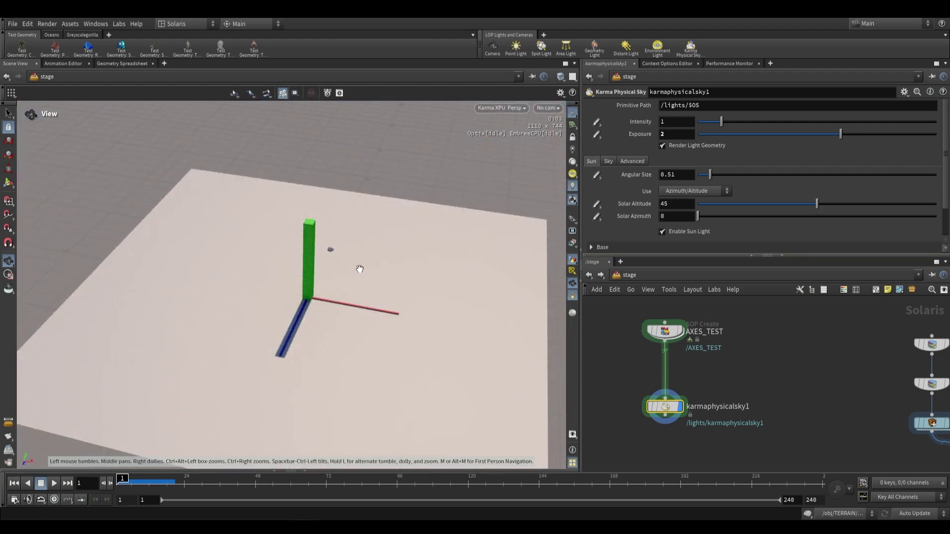
{"action": "left_click_drag", "start_coordinate": [386, 336], "coordinate": [259, 168]}
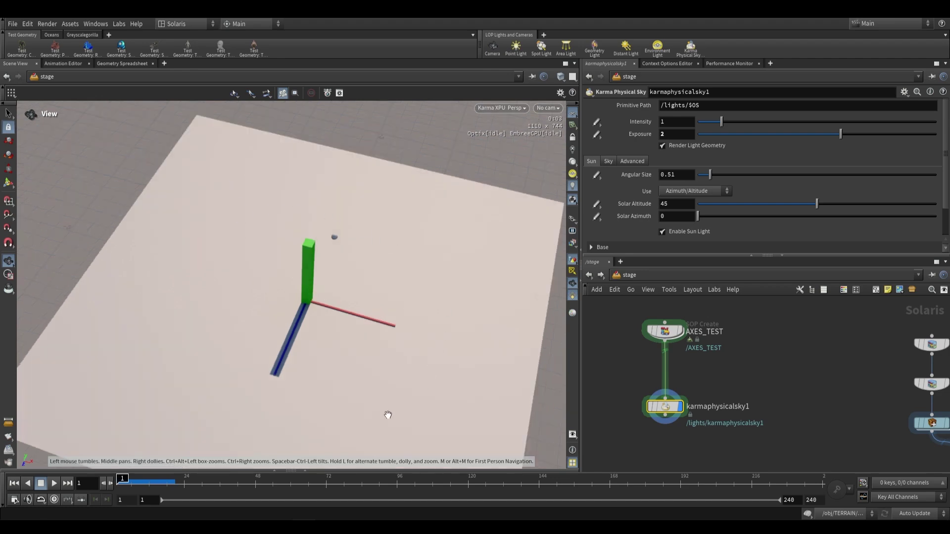
{"action": "left_click_drag", "start_coordinate": [355, 287], "coordinate": [327, 227]}
{"action": "middle_click_drag", "start_coordinate": [385, 246], "coordinate": [357, 219]}
{"action": "scroll", "coordinate": [371, 233], "scroll_direction": "down", "scroll_amount": 1}
{"action": "left_click_drag", "start_coordinate": [357, 218], "coordinate": [350, 181]}
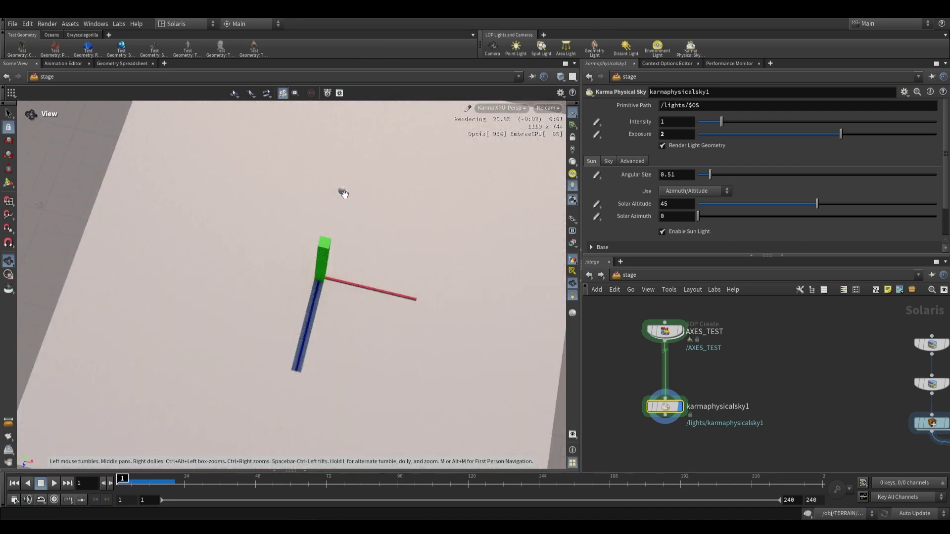
Step: Rotate the sun around the scene by setting the Solar Azimuth to 45
{"action": "left_click", "coordinate": [675, 216]}
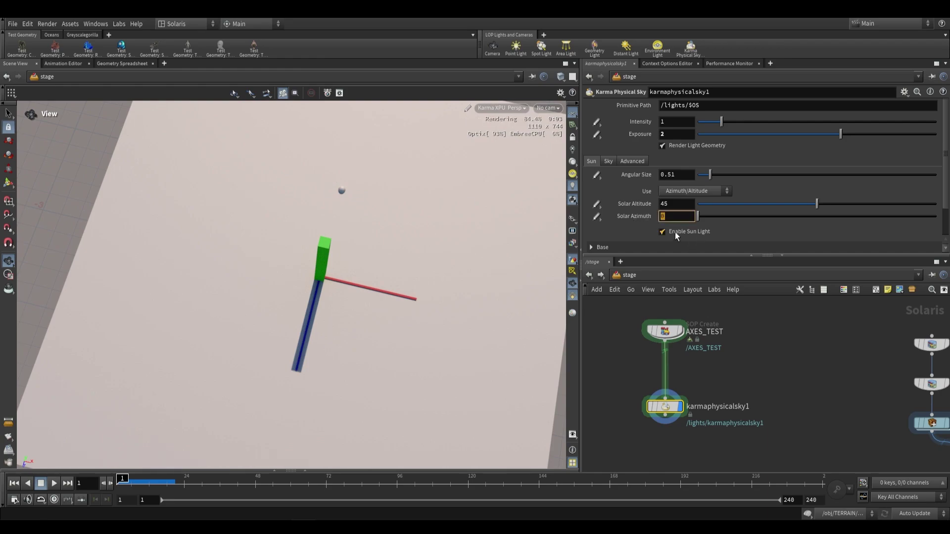
{"action": "type", "text": "45"}
{"action": "key", "text": "Return"}
{"action": "left_click_drag", "start_coordinate": [400, 230], "coordinate": [317, 212]}
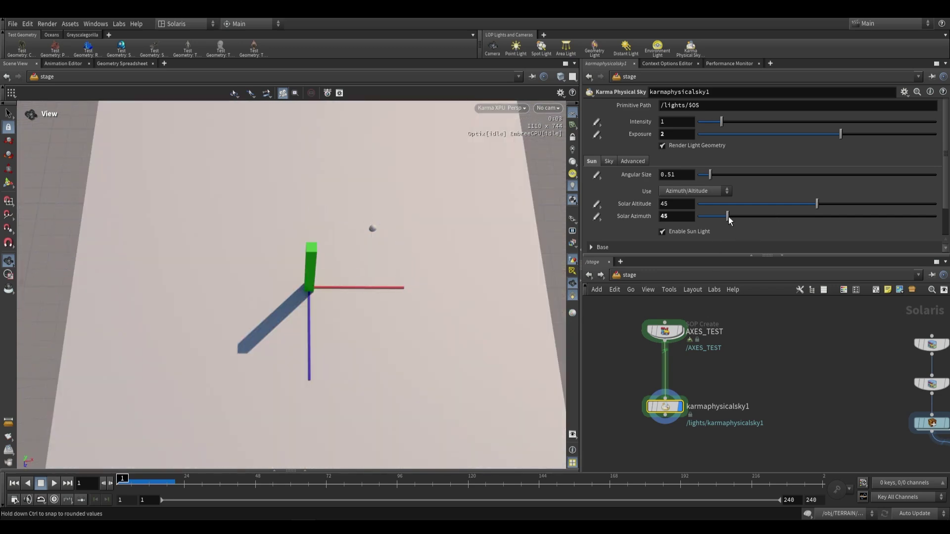
Step: Set the Solar Azimuth to 90 to align the sun with the red axis
{"action": "left_click_drag", "start_coordinate": [729, 219], "coordinate": [767, 221]}
{"action": "left_click_drag", "start_coordinate": [681, 216], "coordinate": [655, 218]}
{"action": "type", "text": "90"}
{"action": "key", "text": "Return"}
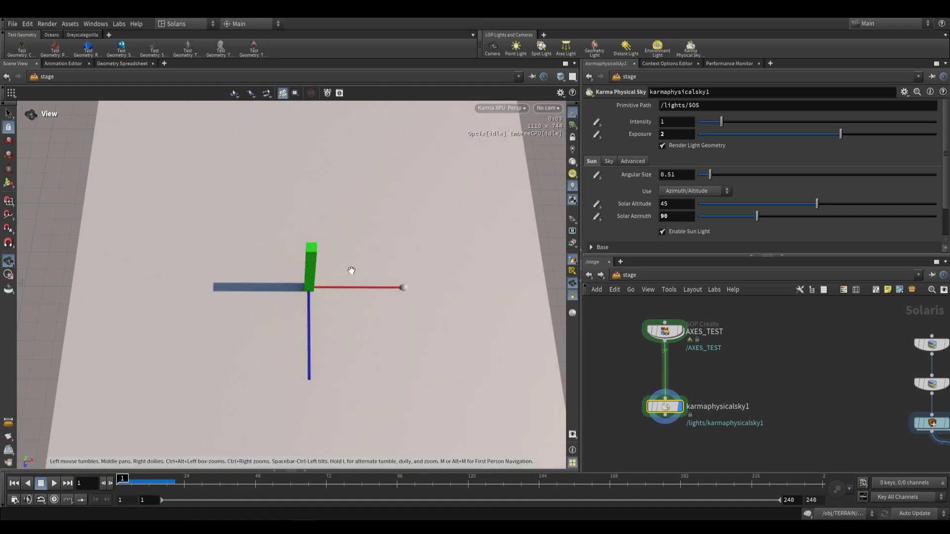
Step: Set the Solar Azimuth to 180 and advance it to 270
{"action": "double_click", "coordinate": [667, 219]}
{"action": "key", "text": "Return"}
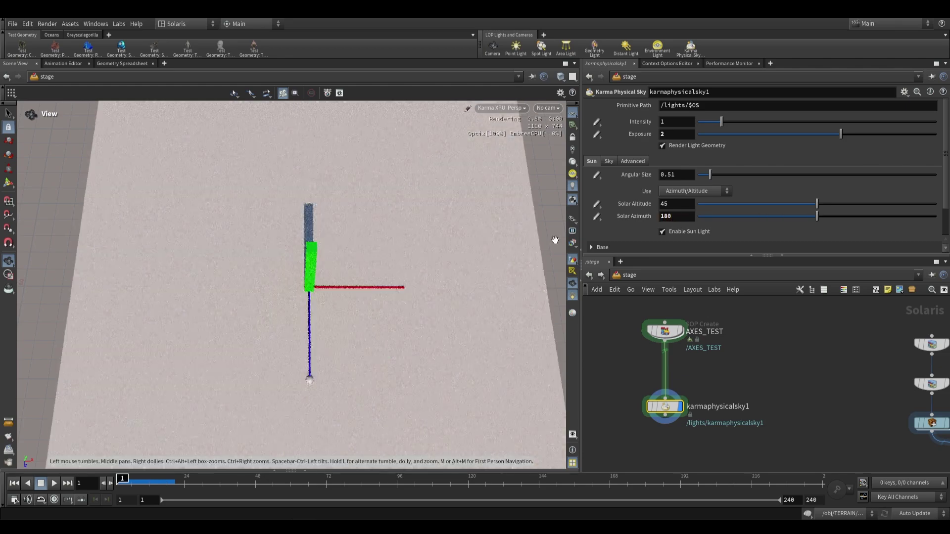
{"action": "left_click_drag", "start_coordinate": [326, 347], "coordinate": [417, 314]}
{"action": "double_click", "coordinate": [668, 216]}
{"action": "type", "text": "270"}
{"action": "key", "text": "Return"}
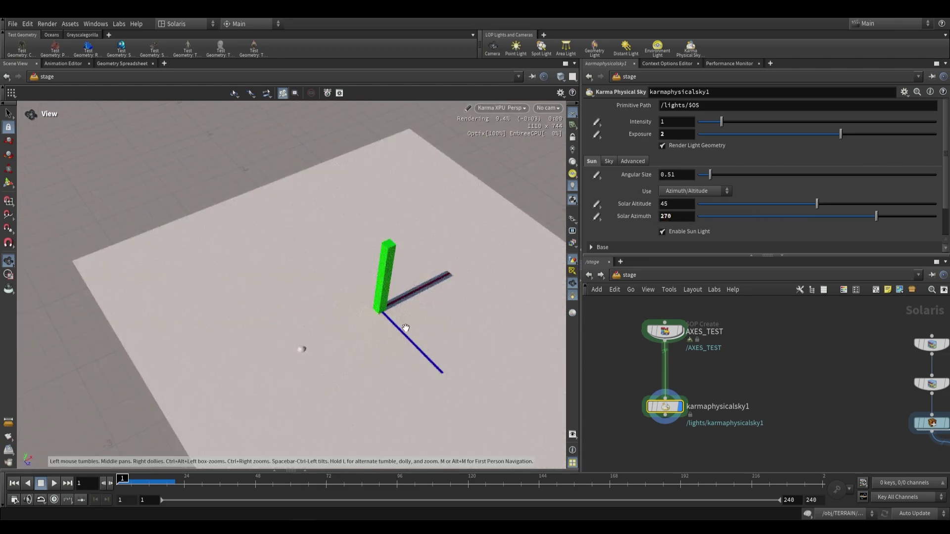
{"action": "left_click_drag", "start_coordinate": [303, 350], "coordinate": [342, 347]}
Step: Set the Solar Azimuth to 360 to complete the sun's full turn
{"action": "double_click", "coordinate": [678, 217]}
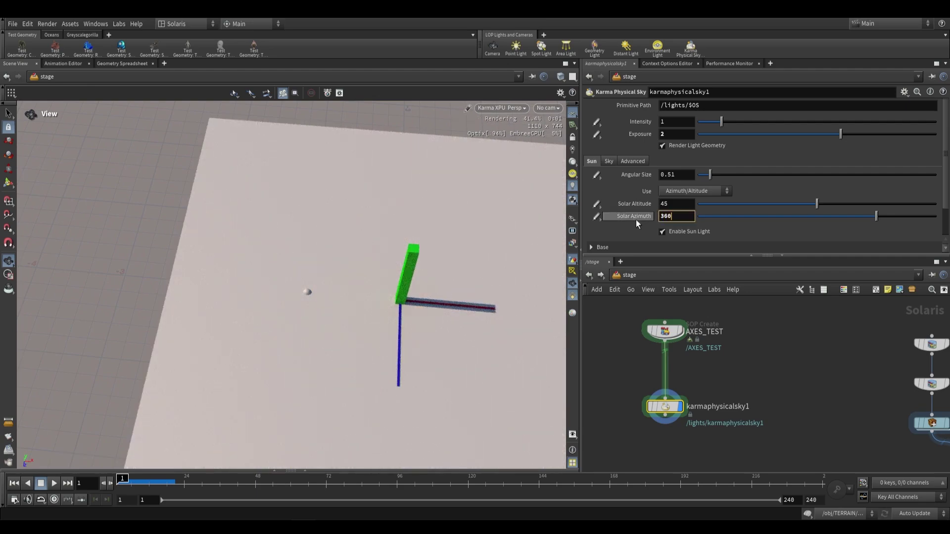
{"action": "key", "text": "Return"}
{"action": "left_click_drag", "start_coordinate": [361, 246], "coordinate": [315, 248]}
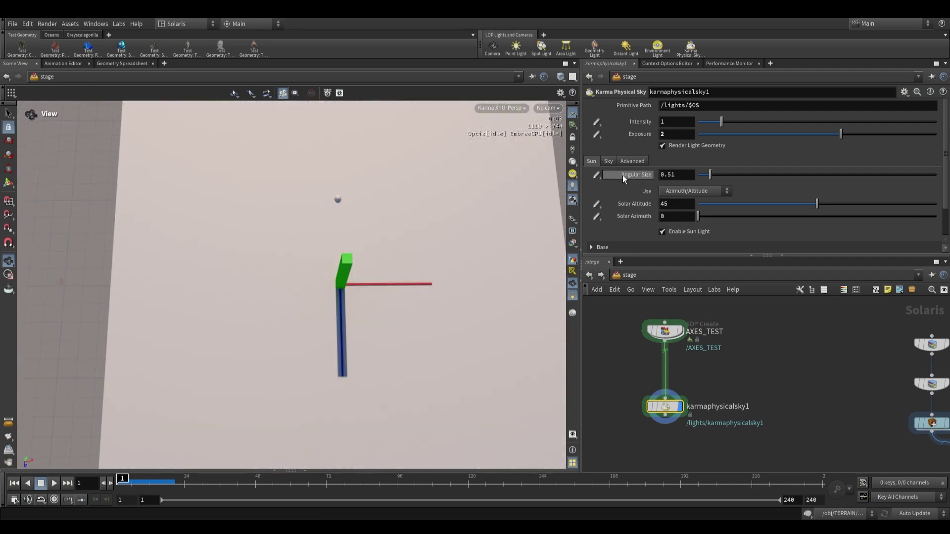
Step: Enlarge the sun's Angular Size to 8.67 and readjust it to 7.01 for softer shadows
{"action": "middle_click_drag", "start_coordinate": [417, 257], "coordinate": [399, 261]}
{"action": "left_click_drag", "start_coordinate": [399, 262], "coordinate": [396, 241]}
{"action": "left_click_drag", "start_coordinate": [630, 183], "coordinate": [903, 174]}
{"action": "left_click_drag", "start_coordinate": [392, 311], "coordinate": [335, 318]}
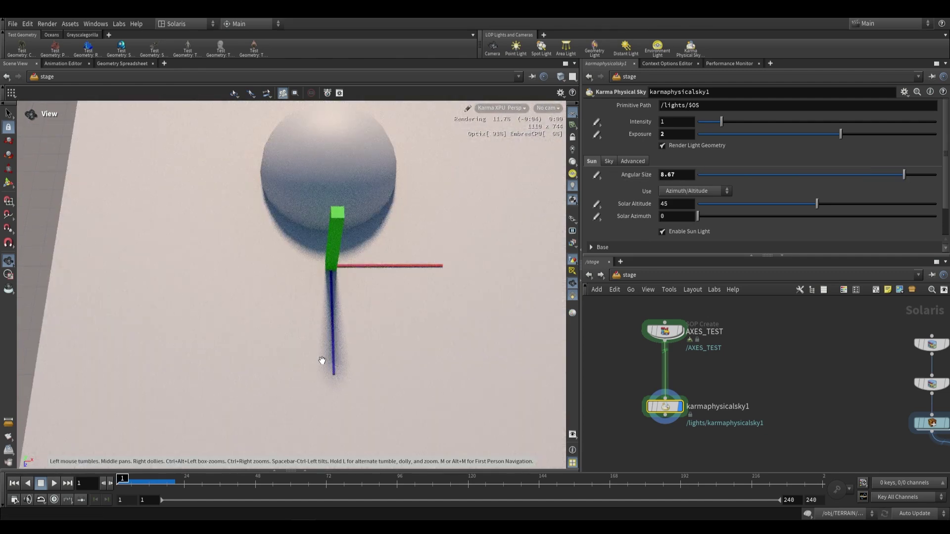
{"action": "left_click_drag", "start_coordinate": [727, 178], "coordinate": [900, 180]}
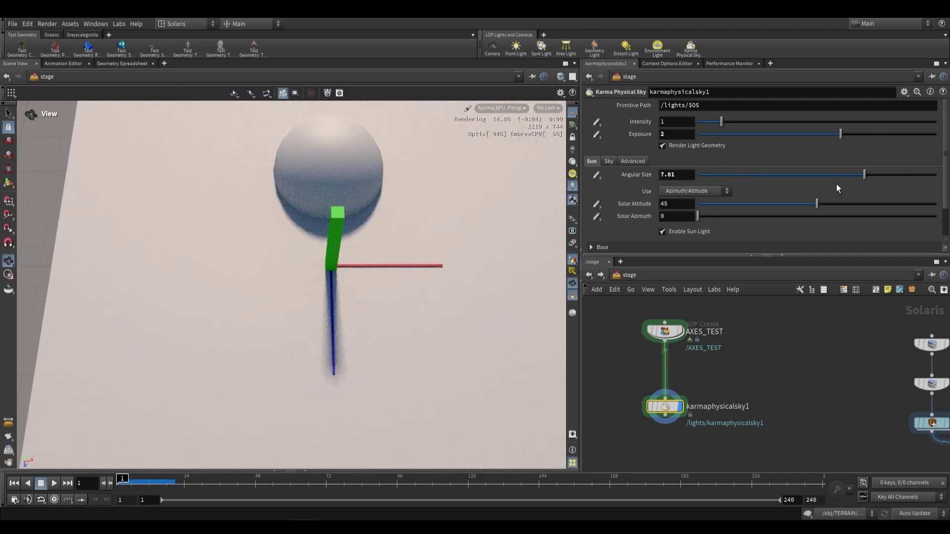
Step: Lower the enlarged sun's Solar Altitude to 11.2 and further to 3.9, near the horizon
{"action": "left_click", "coordinate": [727, 203]}
{"action": "left_click_drag", "start_coordinate": [419, 189], "coordinate": [409, 142]}
{"action": "middle_click_drag", "start_coordinate": [409, 141], "coordinate": [397, 316]}
{"action": "right_click_drag", "start_coordinate": [396, 316], "coordinate": [380, 199]}
{"action": "left_click_drag", "start_coordinate": [381, 199], "coordinate": [386, 302]}
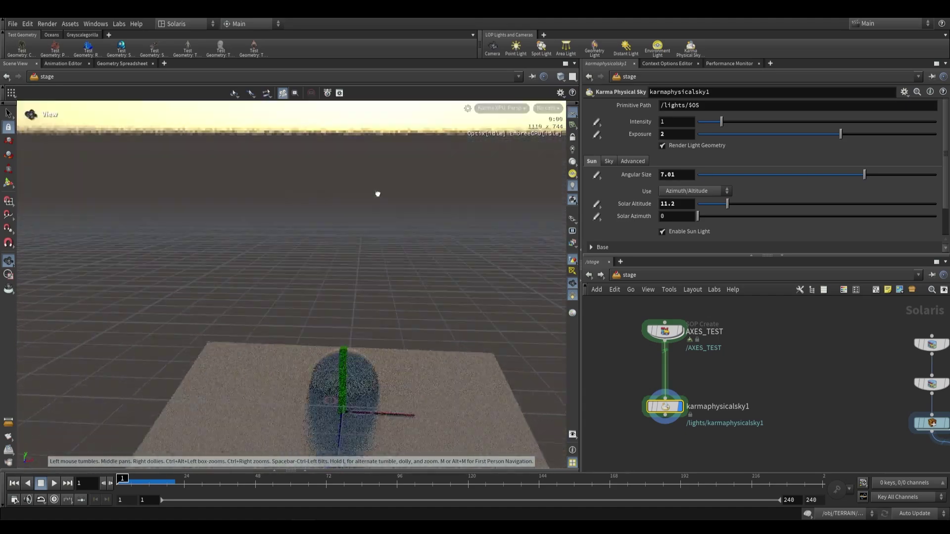
{"action": "left_click_drag", "start_coordinate": [377, 192], "coordinate": [377, 184]}
{"action": "left_click_drag", "start_coordinate": [727, 203], "coordinate": [709, 204]}
{"action": "left_click_drag", "start_coordinate": [408, 222], "coordinate": [425, 185]}
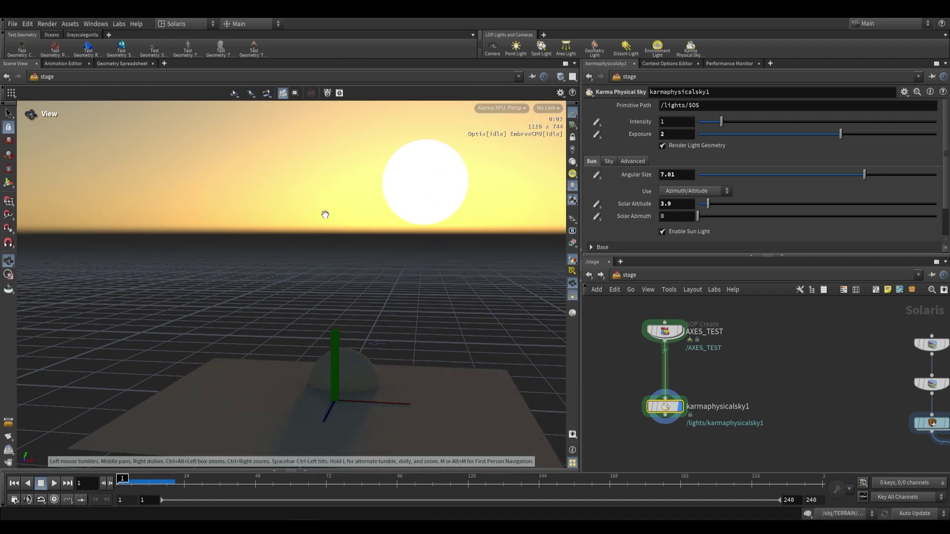
{"action": "left_click_drag", "start_coordinate": [404, 231], "coordinate": [346, 223]}
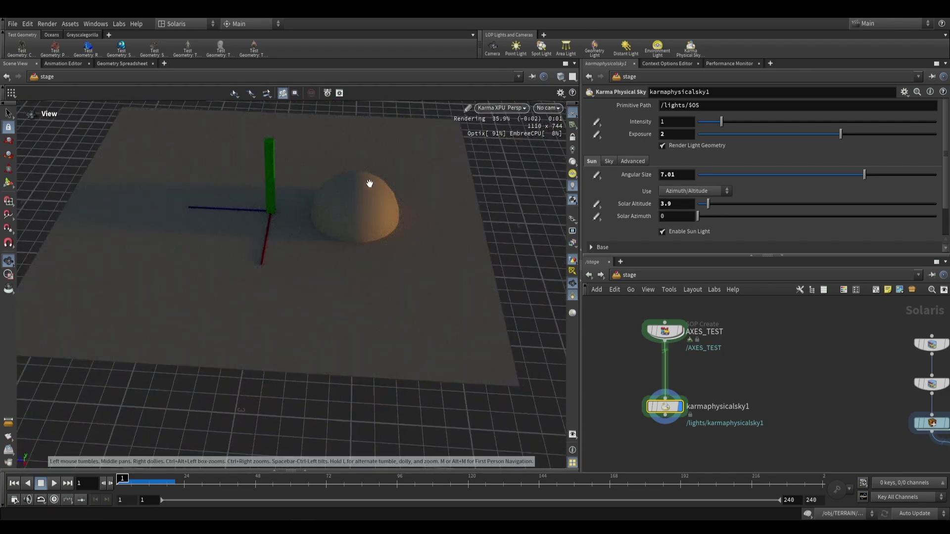
Step: Inspect the low enlarged sun over the horizon and reset the Solar Altitude to its default of 45
{"action": "left_click_drag", "start_coordinate": [344, 208], "coordinate": [392, 297]}
{"action": "middle_click_drag", "start_coordinate": [392, 297], "coordinate": [403, 267]}
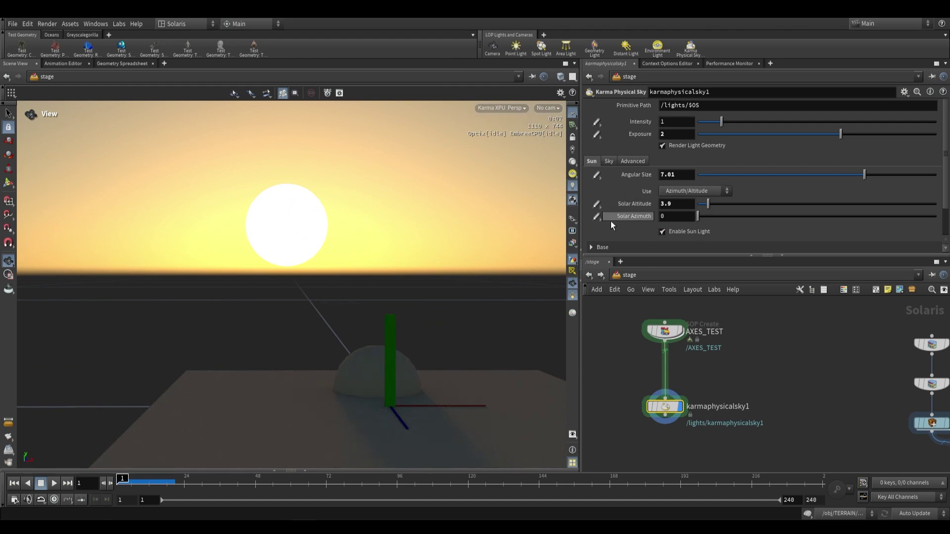
{"action": "middle_click", "coordinate": [618, 208], "text": "ctrl"}
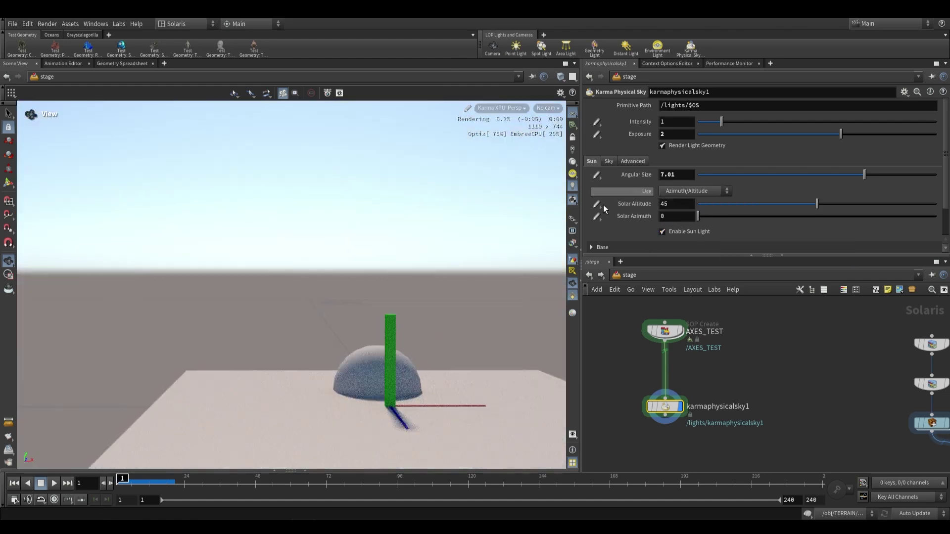
Step: Set the sky's Turbidity to 1 and frame the sky above the test plane
{"action": "left_click", "coordinate": [609, 161]}
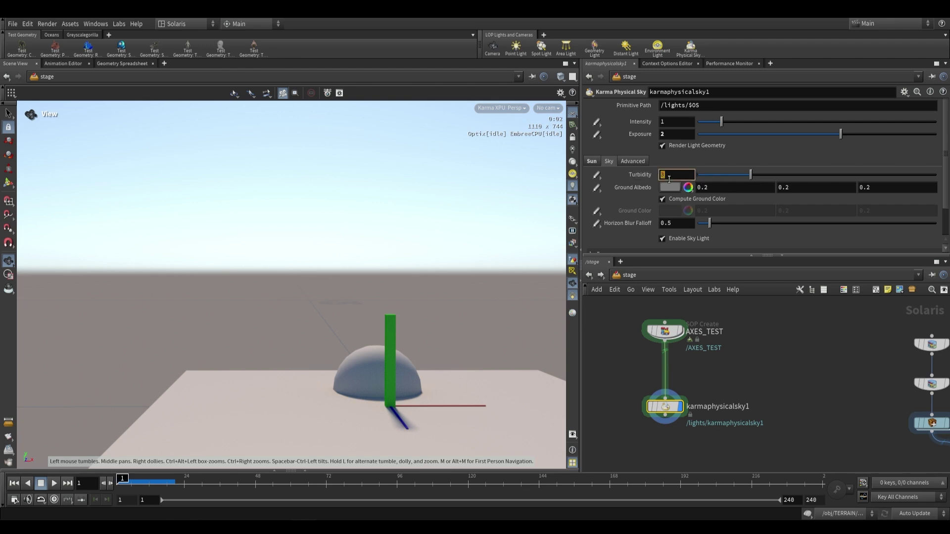
{"action": "type", "text": "1"}
{"action": "key", "text": "Return"}
{"action": "left_click_drag", "start_coordinate": [418, 256], "coordinate": [337, 221]}
{"action": "middle_click_drag", "start_coordinate": [338, 222], "coordinate": [362, 256]}
{"action": "scroll", "coordinate": [360, 254], "scroll_direction": "up", "scroll_amount": 1}
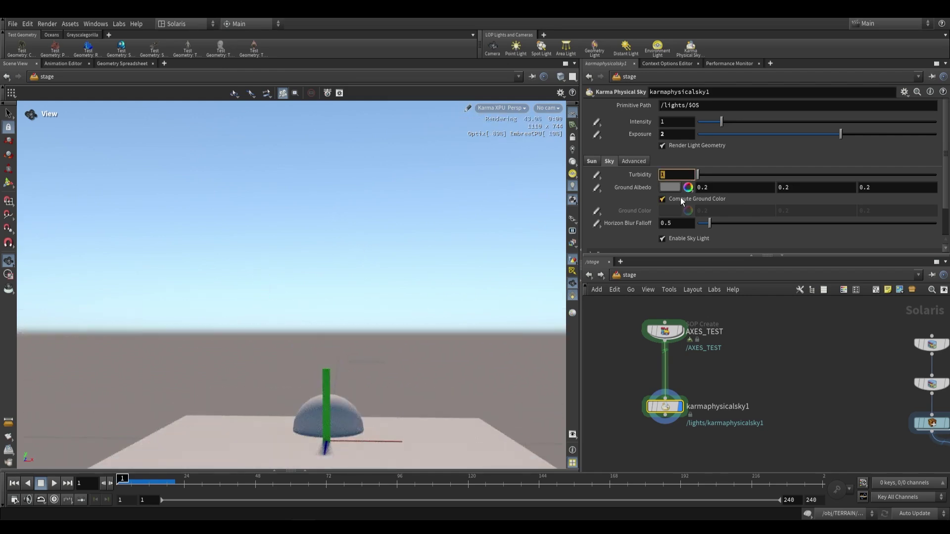
Step: Raise the sky's Turbidity to 10 and lower the Exposure to 0.23
{"action": "type", "text": "0"}
{"action": "key", "text": "Return"}
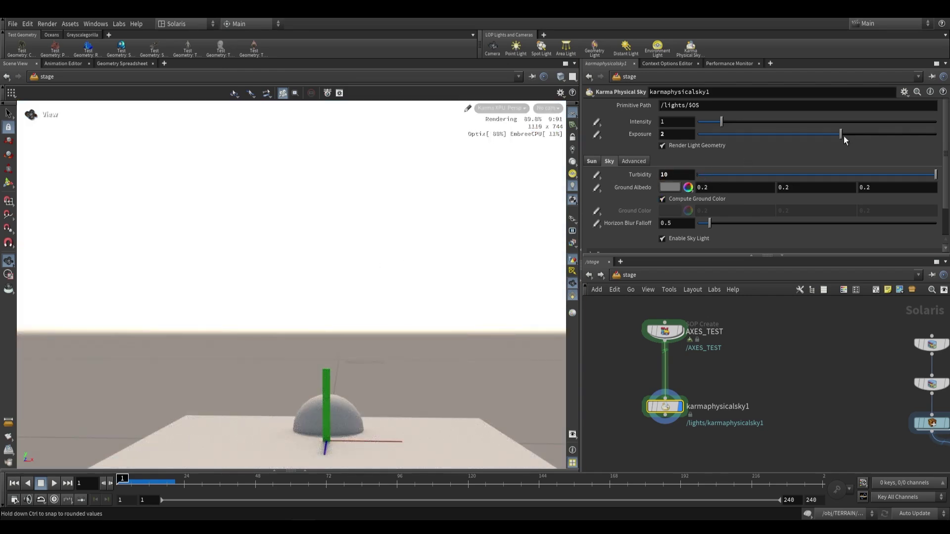
{"action": "left_click_drag", "start_coordinate": [815, 141], "coordinate": [810, 140]}
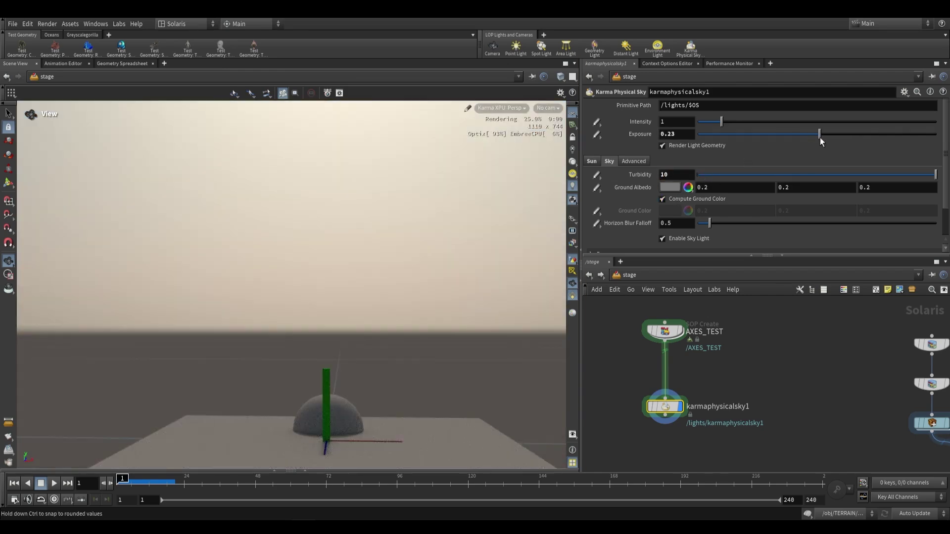
Step: View the test plane from above with Turbidity set to 1, and return the Turbidity to its default of 3
{"action": "right_click_drag", "start_coordinate": [416, 198], "coordinate": [410, 283]}
{"action": "left_click_drag", "start_coordinate": [409, 283], "coordinate": [393, 360]}
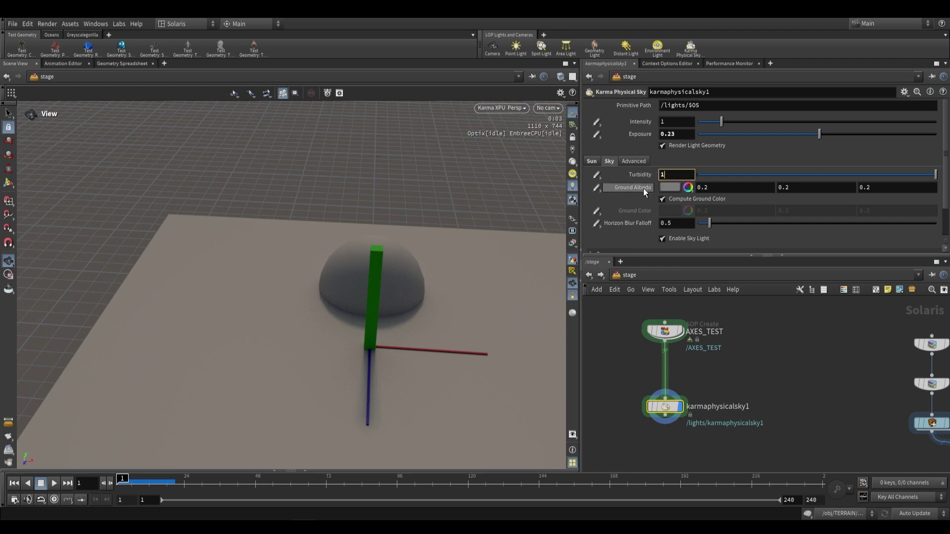
{"action": "key", "text": "Return"}
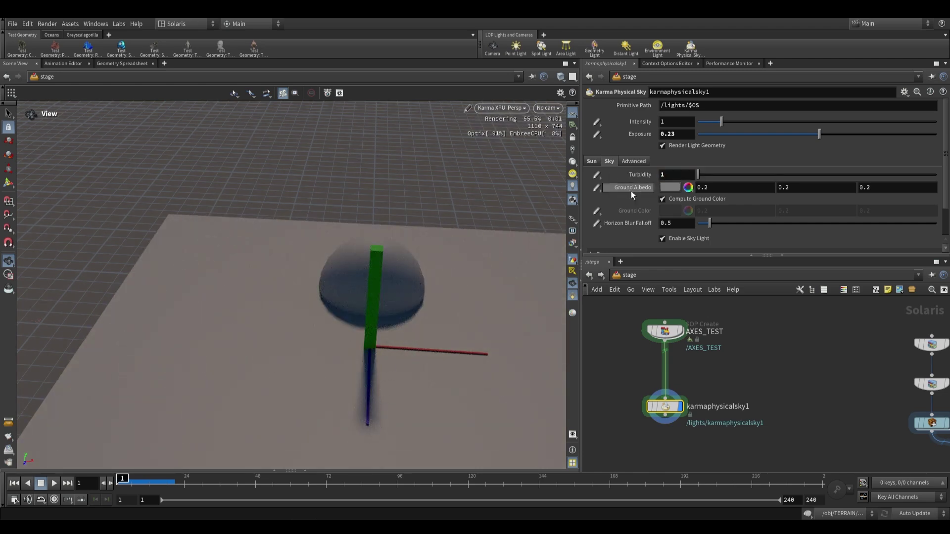
{"action": "left_click", "coordinate": [675, 174]}
{"action": "type", "text": "0"}
{"action": "key", "text": "Return"}
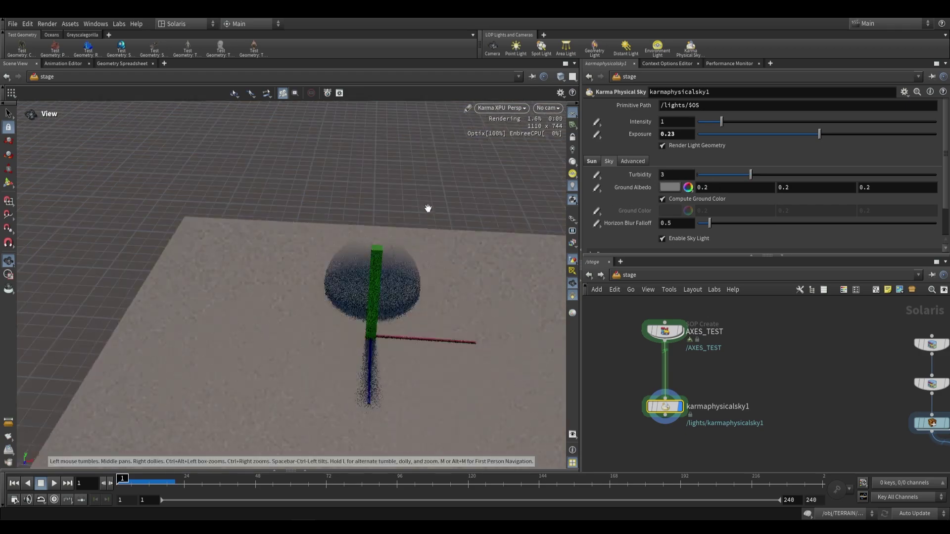
Step: Set the Ground Albedo to a brown color of 0.2, 0.108323, 0.0482611 and view the ground at the horizon
{"action": "middle_click_drag", "start_coordinate": [426, 207], "coordinate": [411, 253]}
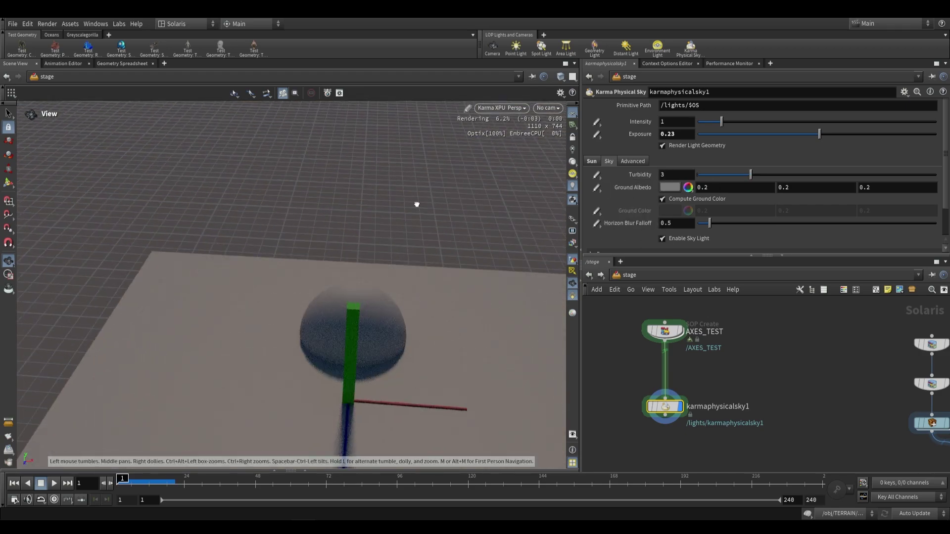
{"action": "left_click_drag", "start_coordinate": [417, 197], "coordinate": [479, 163]}
{"action": "left_click", "coordinate": [669, 187]}
{"action": "left_click", "coordinate": [700, 76]}
{"action": "left_click_drag", "start_coordinate": [345, 202], "coordinate": [314, 178]}
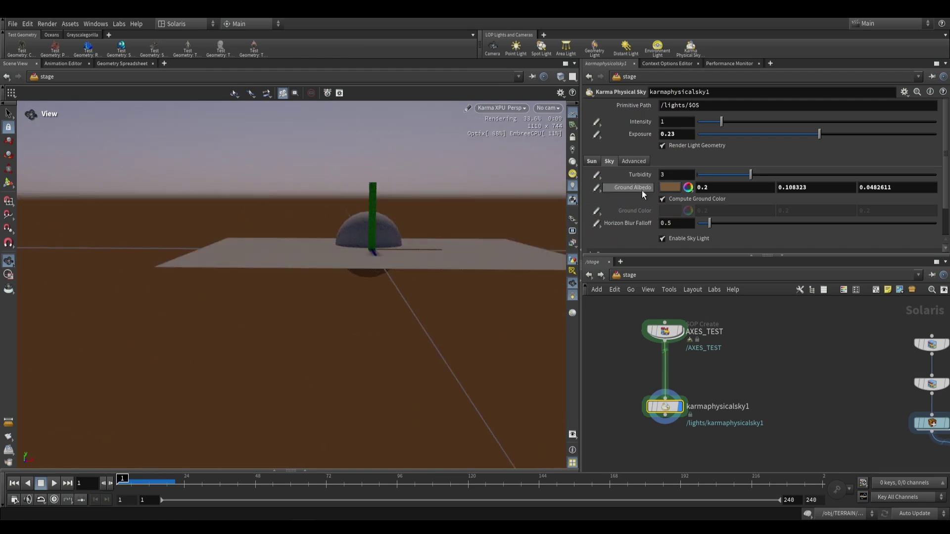
Step: Try another Ground Albedo color and reset it to the default grey of 0.2, 0.2, 0.2
{"action": "left_click", "coordinate": [669, 187]}
{"action": "left_click", "coordinate": [477, 171]}
{"action": "mouse_move", "coordinate": [476, 170]}
{"action": "left_mouse_down"}
{"action": "mouse_move", "coordinate": [485, 176]}
{"action": "mouse_move", "coordinate": [457, 183]}
{"action": "mouse_move", "coordinate": [472, 195]}
{"action": "mouse_move", "coordinate": [470, 167]}
{"action": "left_mouse_up"}
{"action": "left_click", "coordinate": [701, 75]}
{"action": "middle_click", "coordinate": [650, 186], "text": "ctrl"}
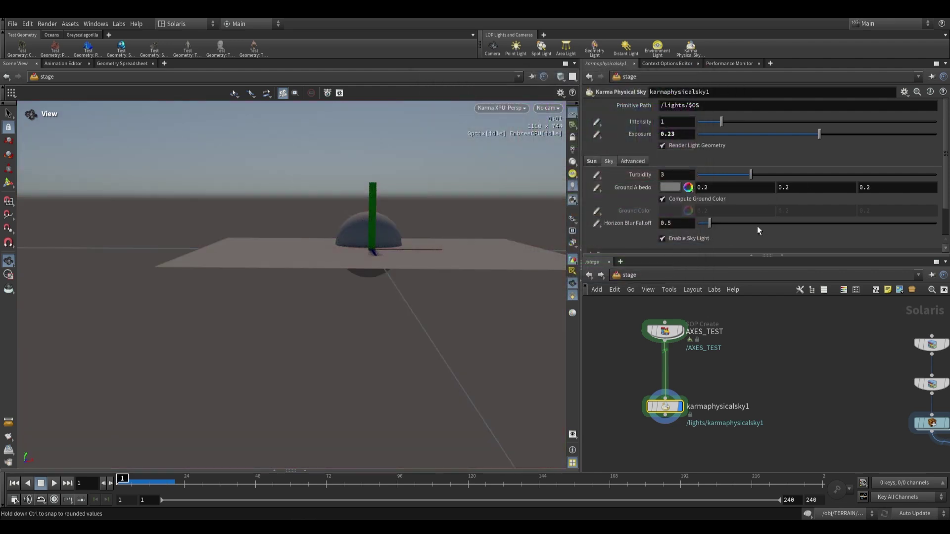
Step: Raise the Horizon Blur Falloff to 5.07 and reset it to its default
{"action": "left_click_drag", "start_coordinate": [708, 223], "coordinate": [818, 225]}
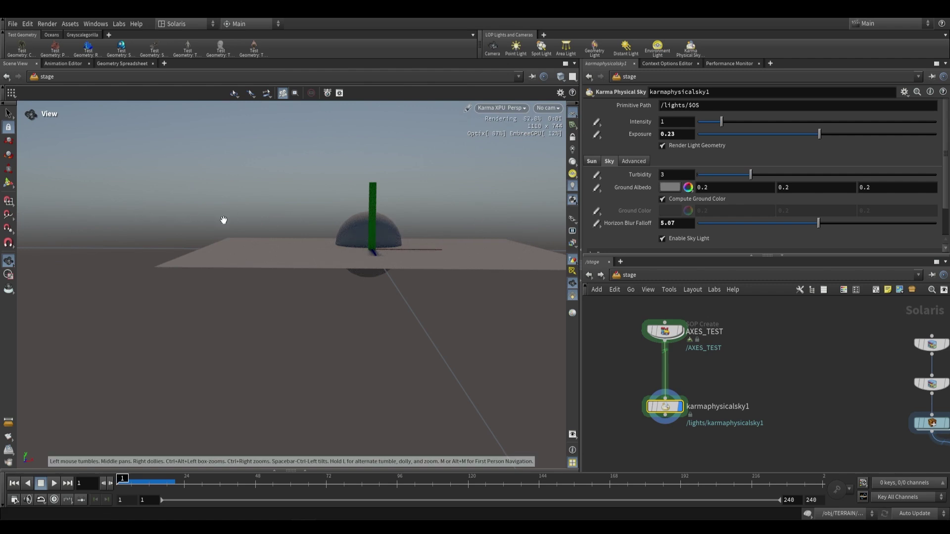
{"action": "middle_click", "coordinate": [641, 224], "text": "ctrl"}
Step: Switch the sun's positioning method to Location/Date/Time and view the resulting shadows from above
{"action": "left_click", "coordinate": [592, 160]}
{"action": "scroll", "coordinate": [625, 206], "scroll_direction": "down", "scroll_amount": 2}
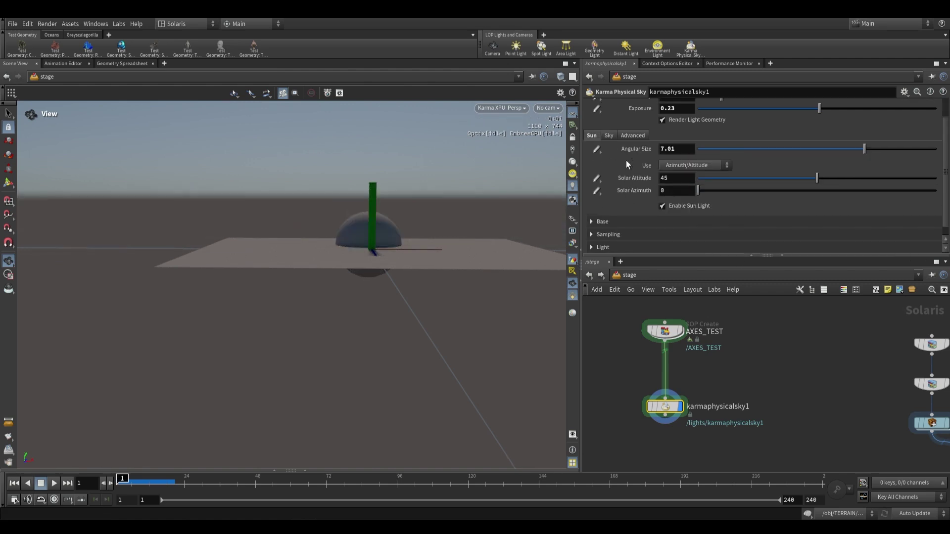
{"action": "scroll", "coordinate": [624, 161], "scroll_direction": "up", "scroll_amount": 1}
{"action": "left_click", "coordinate": [680, 178]}
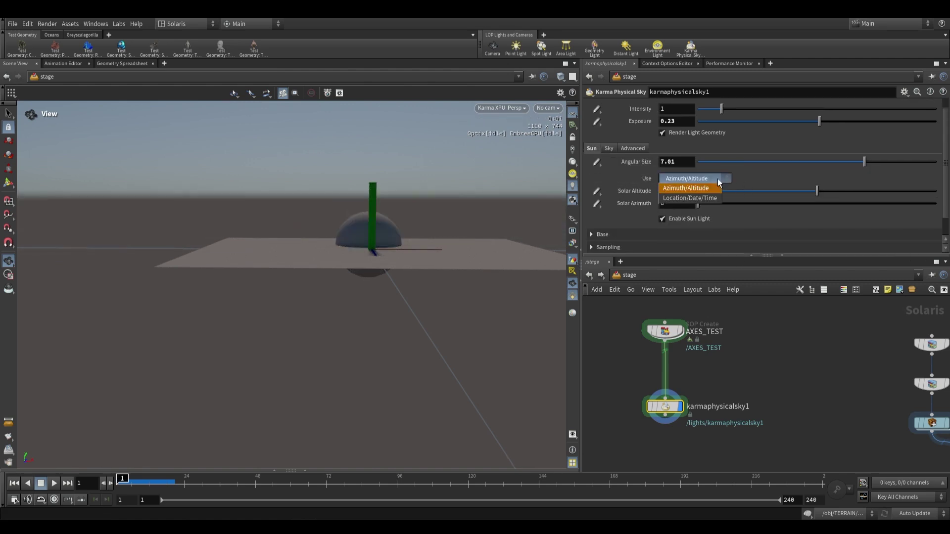
{"action": "left_click", "coordinate": [693, 199]}
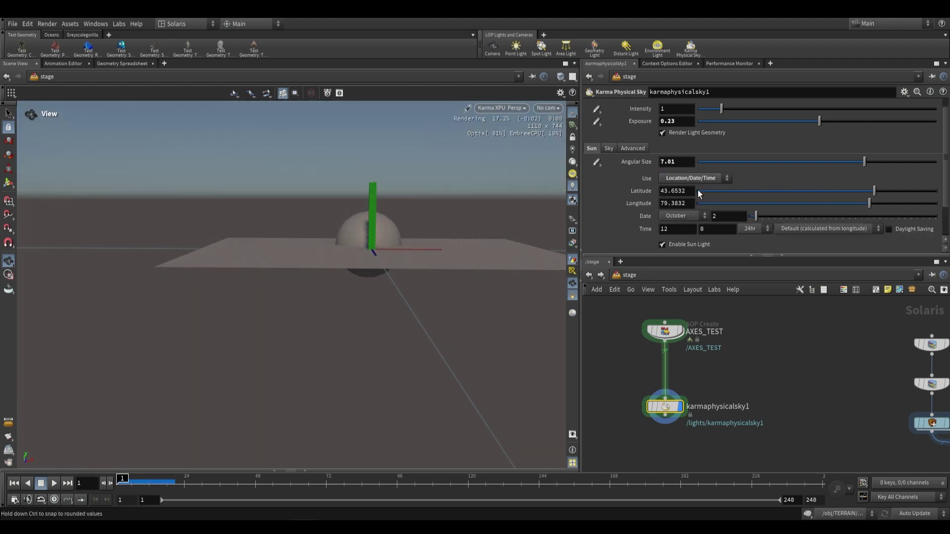
{"action": "left_click_drag", "start_coordinate": [360, 231], "coordinate": [392, 233]}
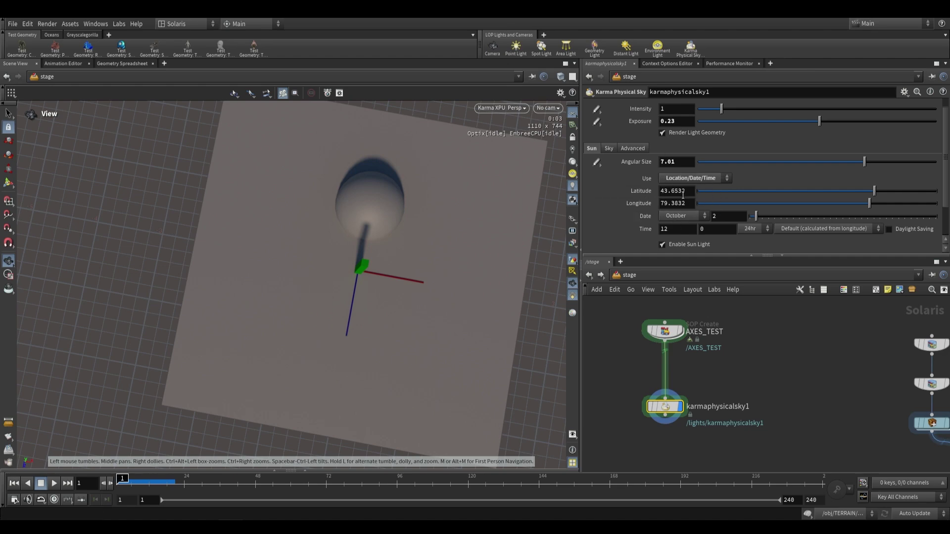
Step: Set the sun location to Latitude -30 and Longitude 23
{"action": "left_click", "coordinate": [680, 193]}
{"action": "left_click", "coordinate": [689, 193]}
{"action": "left_click_drag", "start_coordinate": [342, 246], "coordinate": [479, 170]}
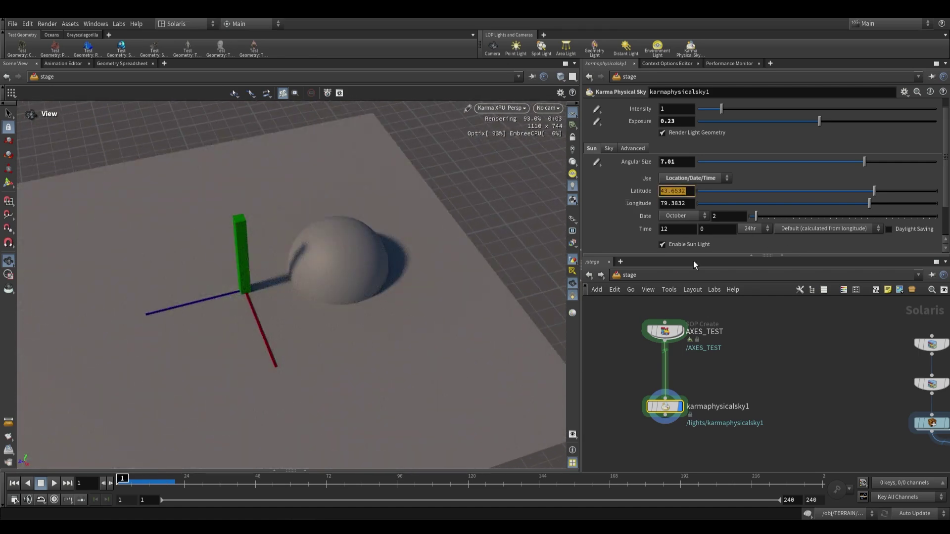
{"action": "left_click", "coordinate": [685, 190]}
{"action": "type", "text": "-30"}
{"action": "key", "text": "Return"}
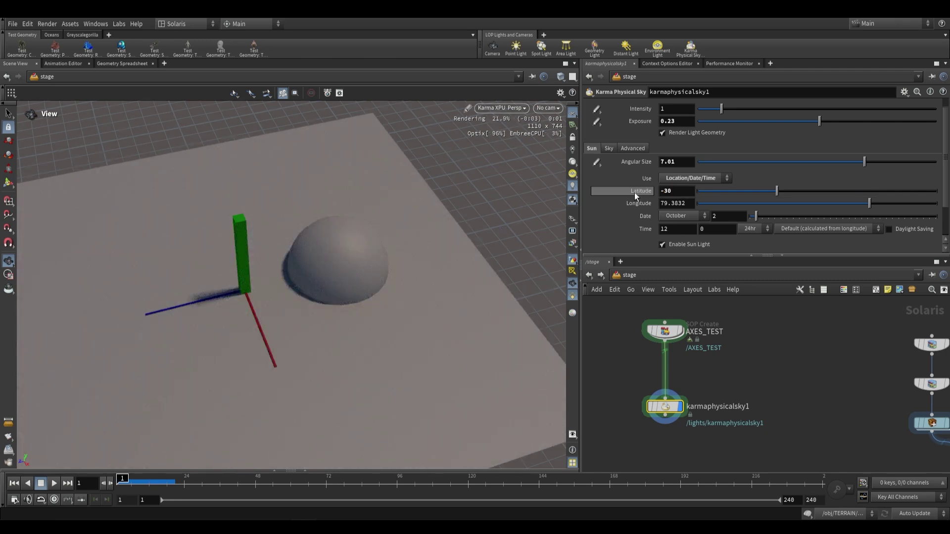
{"action": "double_click", "coordinate": [668, 203]}
{"action": "type", "text": "23"}
{"action": "key", "text": "Return"}
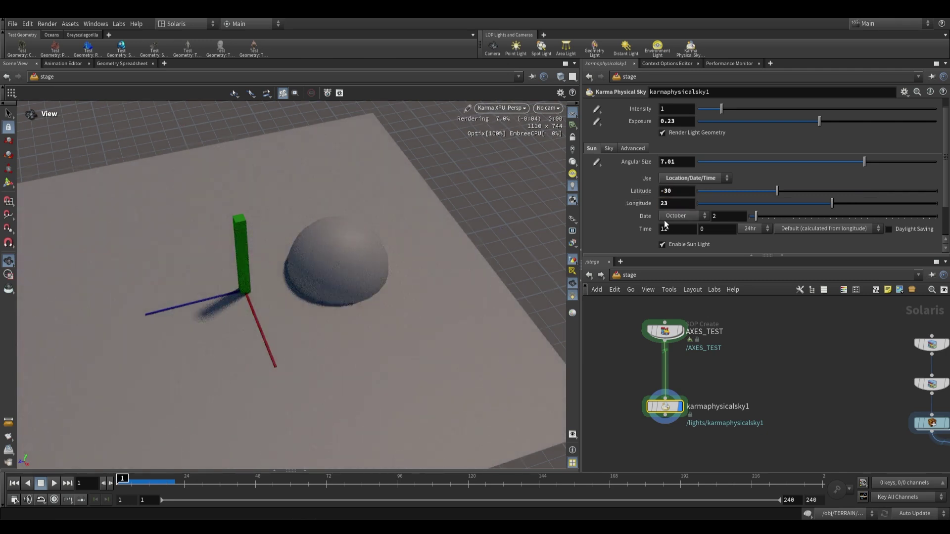
Step: Set the sun's Date to March 10
{"action": "left_click", "coordinate": [692, 216]}
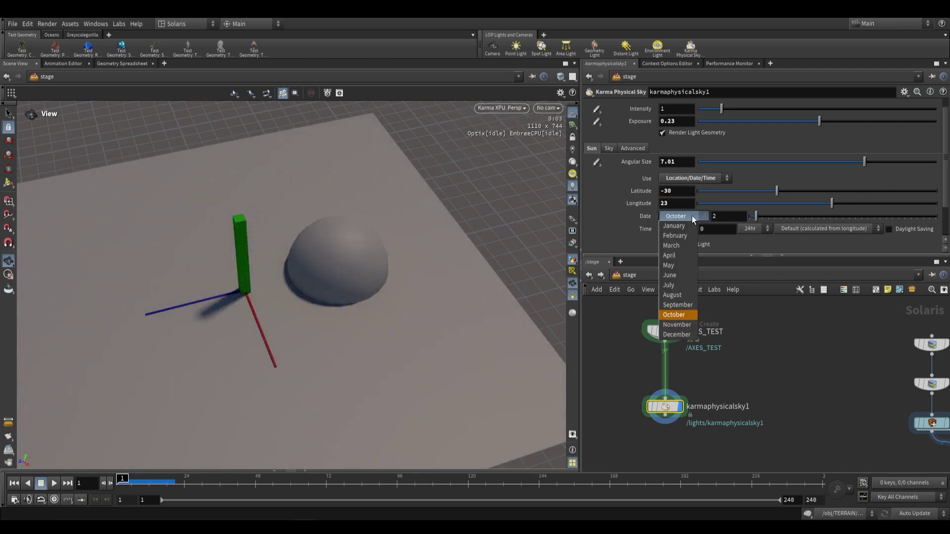
{"action": "left_click", "coordinate": [675, 246]}
{"action": "left_click", "coordinate": [724, 218]}
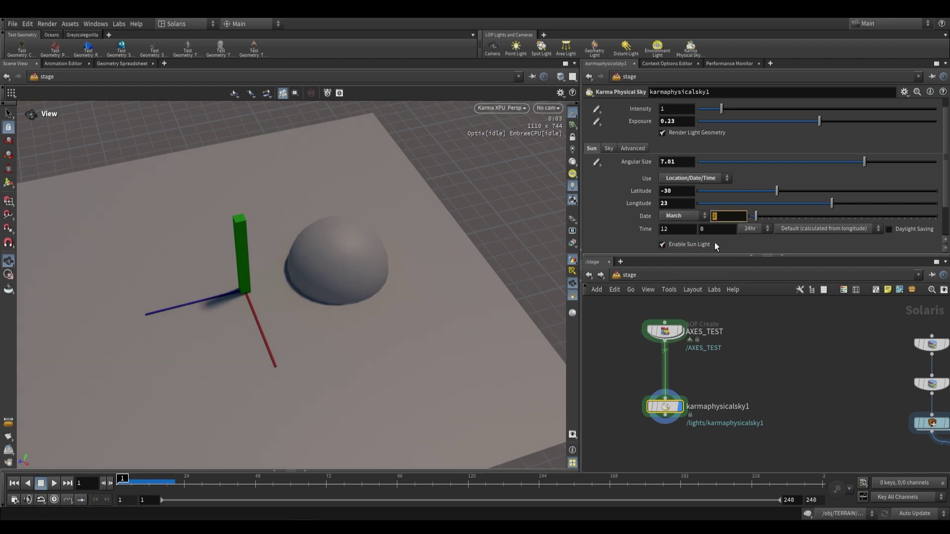
{"action": "type", "text": "10"}
{"action": "key", "text": "Return"}
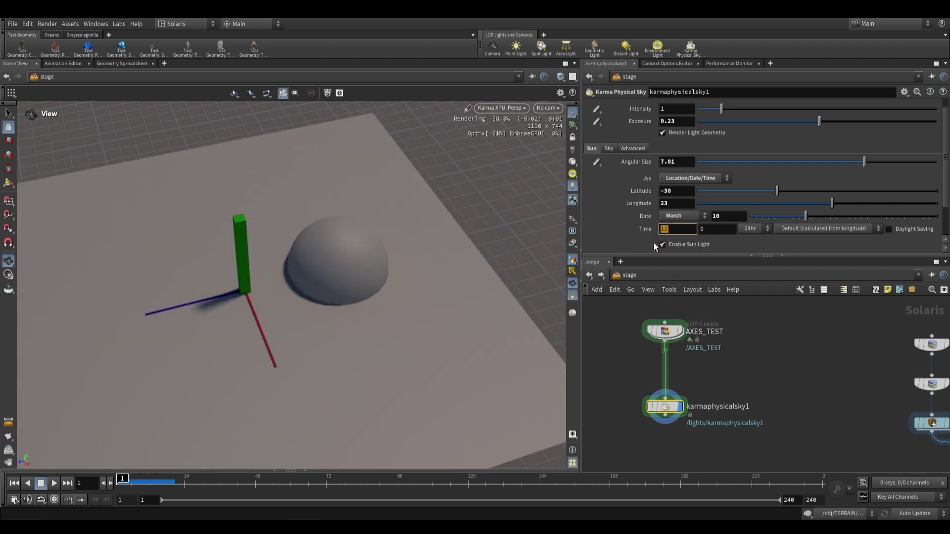
Step: Set the sun's Time to 18 hours and look toward the sun at the horizon
{"action": "type", "text": "18"}
{"action": "key", "text": "Return"}
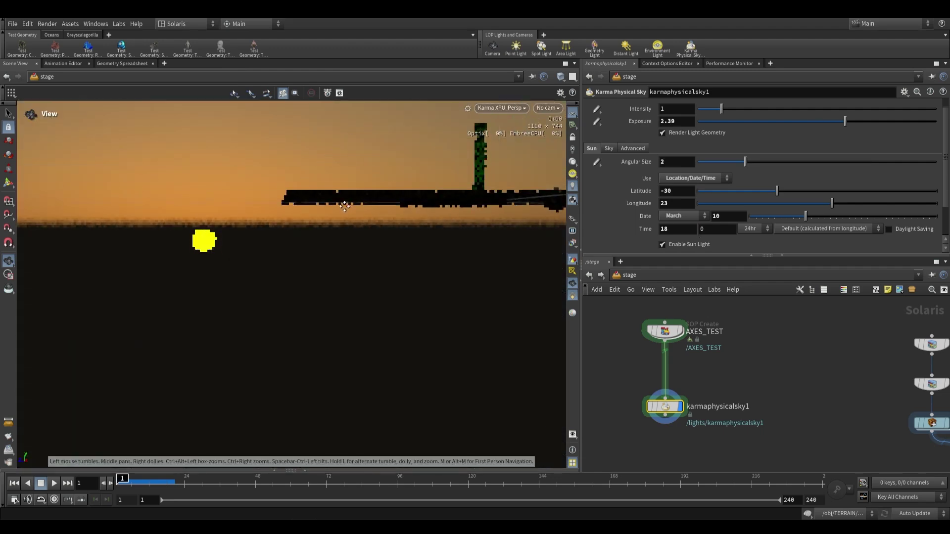
{"action": "mouse_move", "coordinate": [307, 217]}
{"action": "left_mouse_down"}
{"action": "mouse_move", "coordinate": [346, 204]}
{"action": "mouse_move", "coordinate": [306, 216]}
{"action": "left_mouse_up"}
{"action": "middle_click_drag", "start_coordinate": [305, 216], "coordinate": [326, 208]}
Step: Set the sun's Time to 14 hours and switch the positioning method back to Azimuth/Altitude
{"action": "left_click", "coordinate": [691, 228]}
{"action": "type", "text": "14"}
{"action": "key", "text": "Return"}
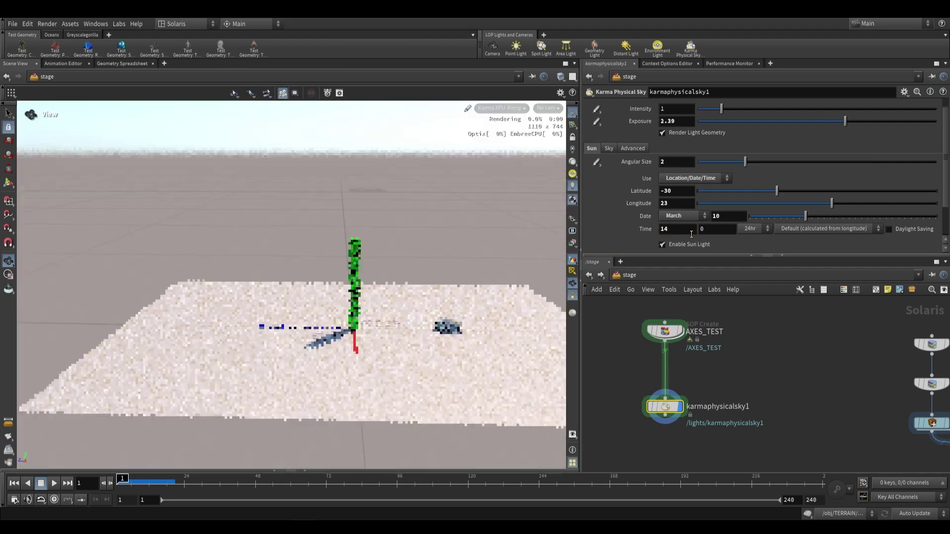
{"action": "scroll", "coordinate": [369, 245], "scroll_direction": "down", "scroll_amount": 2}
{"action": "left_click_drag", "start_coordinate": [369, 245], "coordinate": [373, 252]}
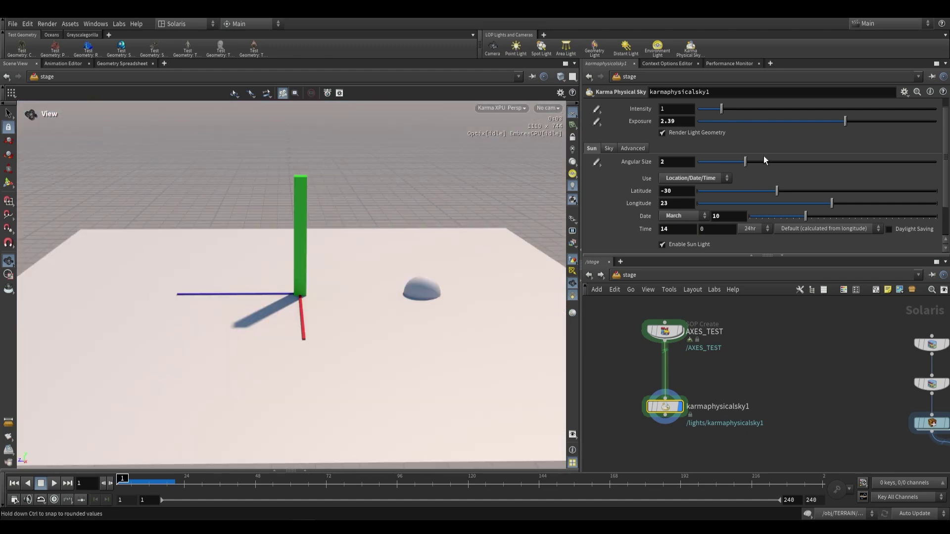
{"action": "left_click", "coordinate": [686, 179]}
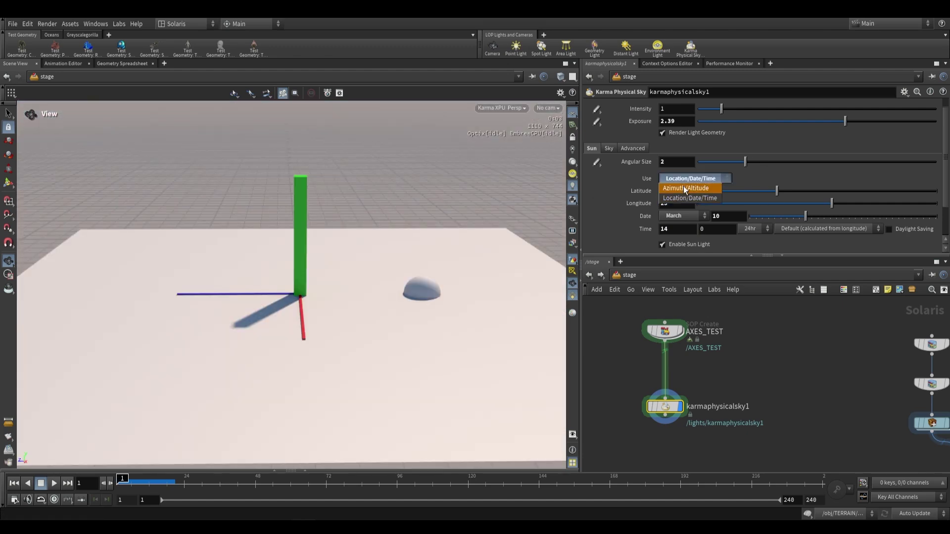
{"action": "left_click", "coordinate": [684, 191]}
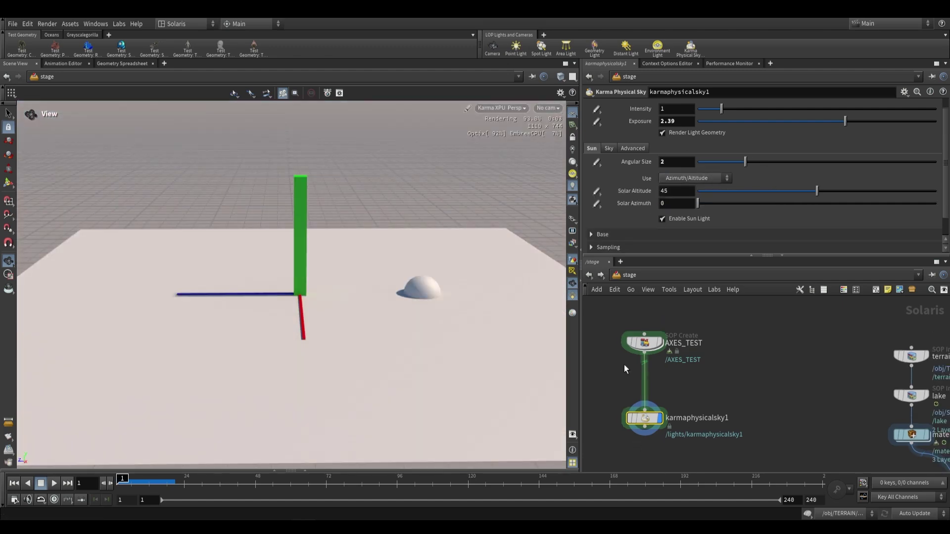
Step: Display the terrain network's camera3 node and look through camera3 in the viewport
{"action": "middle_click_drag", "start_coordinate": [765, 404], "coordinate": [655, 360]}
{"action": "scroll", "coordinate": [655, 360], "scroll_direction": "down", "scroll_amount": 2}
{"action": "middle_click_drag", "start_coordinate": [787, 445], "coordinate": [717, 381]}
{"action": "scroll", "coordinate": [717, 382], "scroll_direction": "up", "scroll_amount": 1}
{"action": "double_click", "coordinate": [690, 375]}
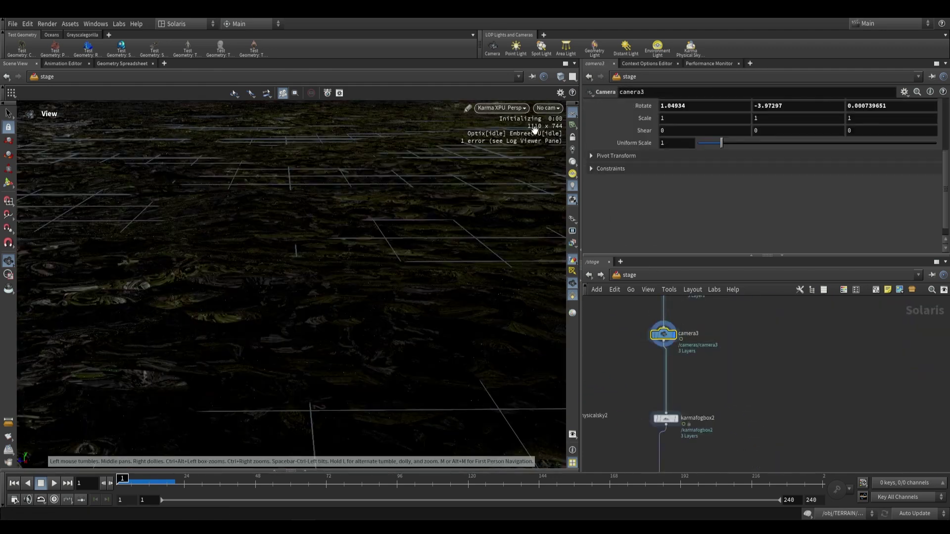
{"action": "left_click", "coordinate": [549, 108]}
{"action": "left_click", "coordinate": [571, 120]}
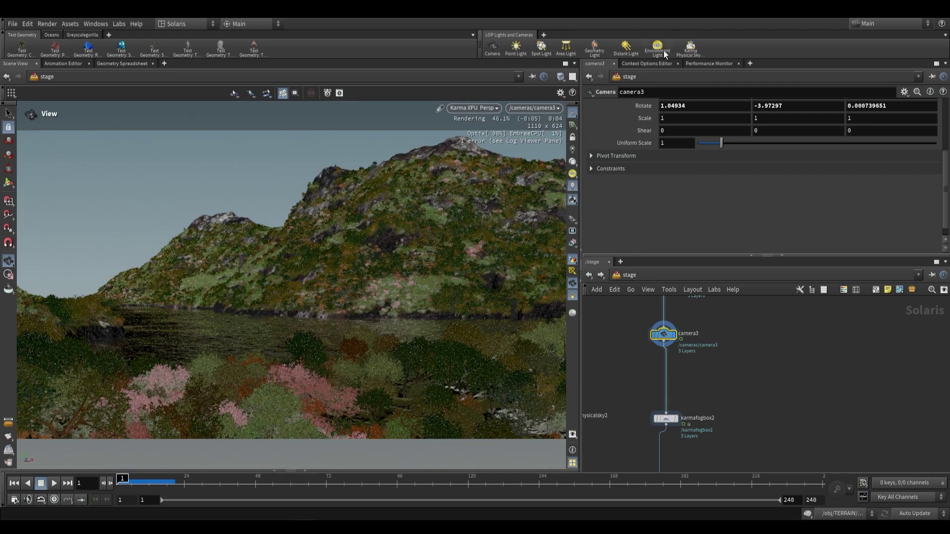
Step: Add a distant light to the terrain scene after camera3 and set its Angle to 10
{"action": "left_click", "coordinate": [626, 48]}
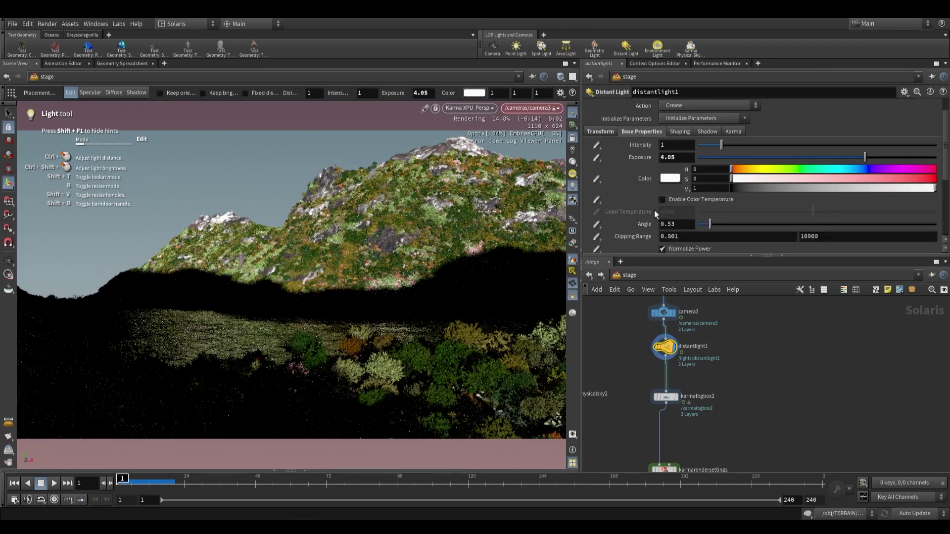
{"action": "scroll", "coordinate": [654, 210], "scroll_direction": "down", "scroll_amount": 2}
{"action": "left_click_drag", "start_coordinate": [710, 198], "coordinate": [936, 198]}
{"action": "scroll", "coordinate": [688, 190], "scroll_direction": "up", "scroll_amount": 1}
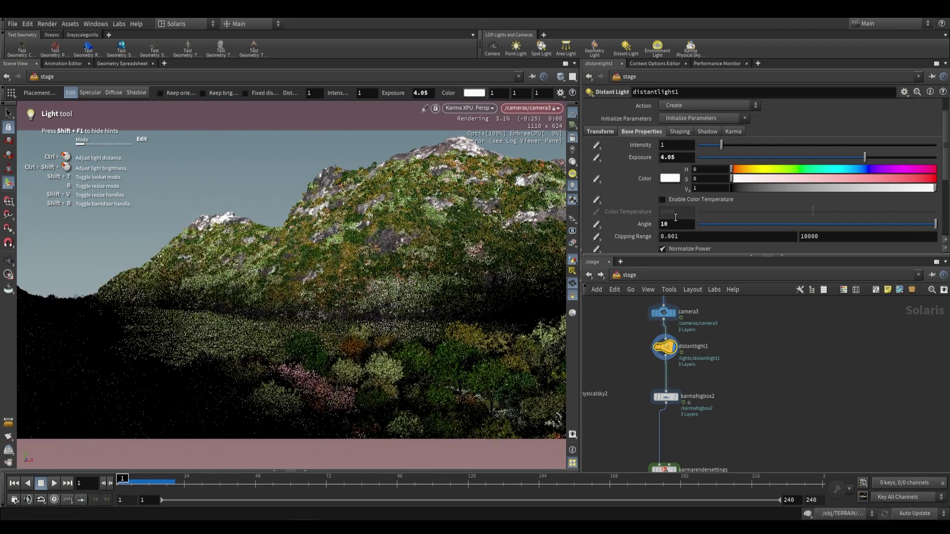
{"action": "scroll", "coordinate": [604, 165], "scroll_direction": "up", "scroll_amount": 1}
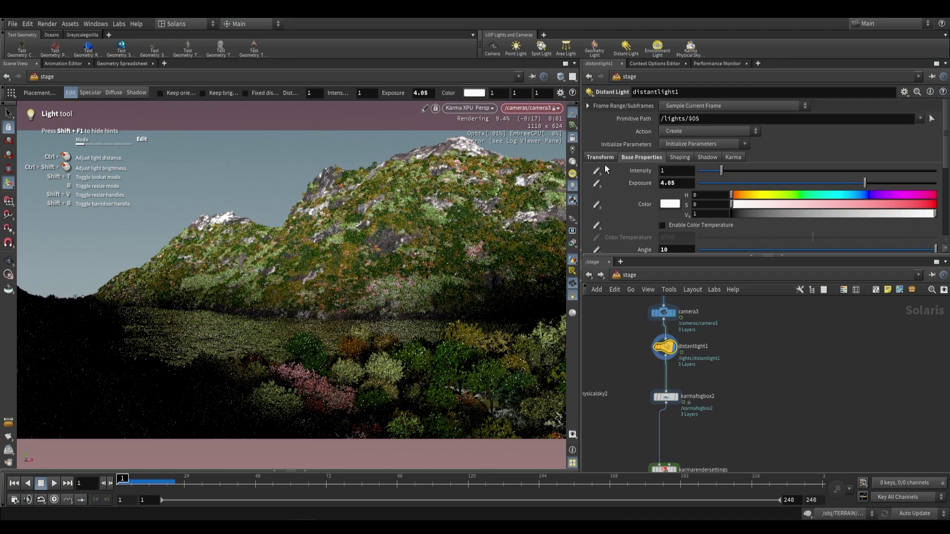
Step: Add an environment dome light to the terrain scene between the distant light and karmafogbox2
{"action": "middle_click_drag", "start_coordinate": [772, 379], "coordinate": [771, 353]}
{"action": "left_click", "coordinate": [657, 48]}
{"action": "left_click", "coordinate": [671, 330]}
{"action": "middle_click_drag", "start_coordinate": [647, 333], "coordinate": [637, 368]}
{"action": "scroll", "coordinate": [637, 368], "scroll_direction": "up", "scroll_amount": 1}
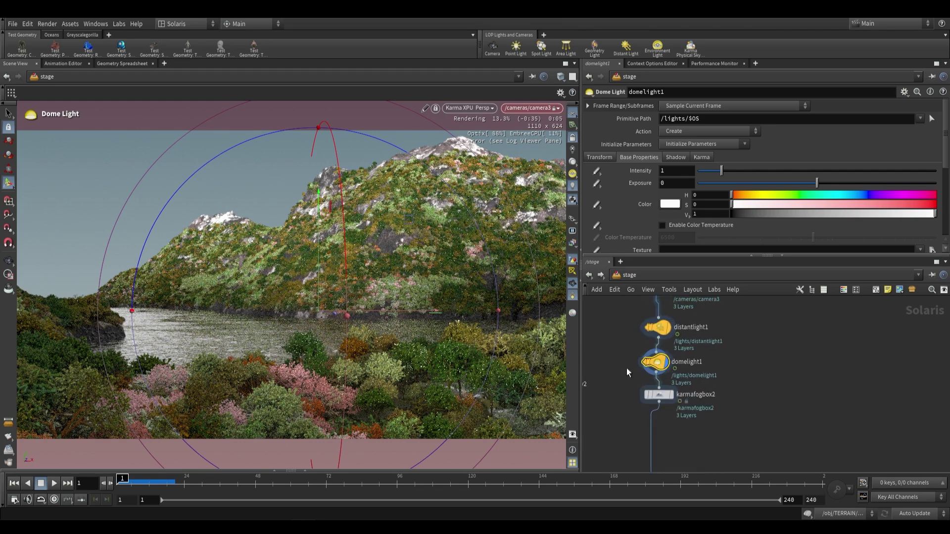
Step: Delete the distant light and dome light nodes from the terrain network
{"action": "left_click_drag", "start_coordinate": [626, 368], "coordinate": [701, 324]}
{"action": "key", "text": "Delete"}
Step: Add a Karma Physical Sky node to the terrain network between camera3 and karmafogbox2
{"action": "key", "text": "Tab"}
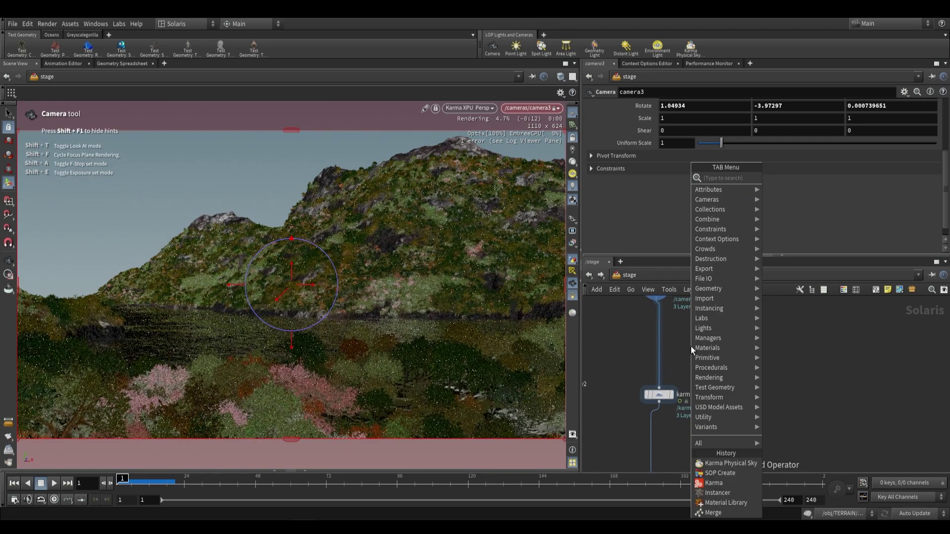
{"action": "type", "text": "karma"}
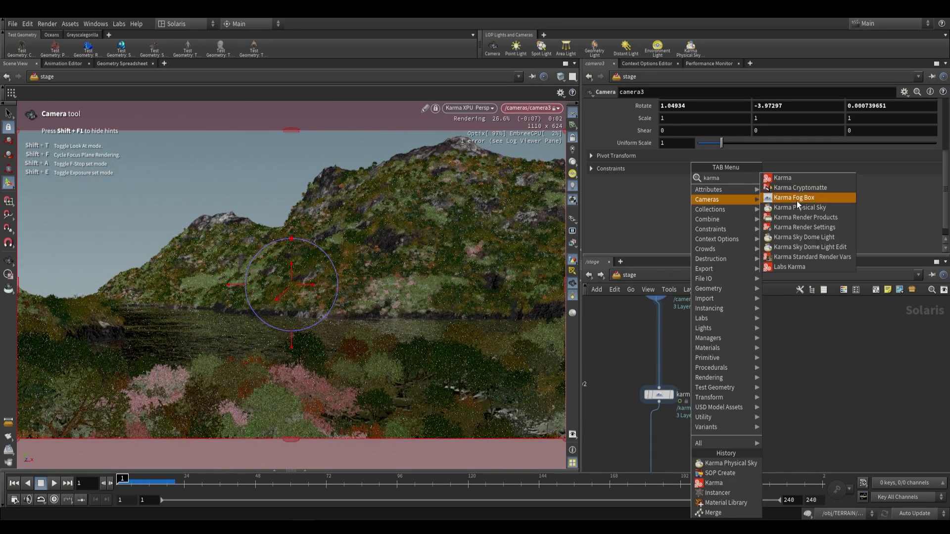
{"action": "left_click", "coordinate": [796, 208]}
{"action": "left_click", "coordinate": [658, 349]}
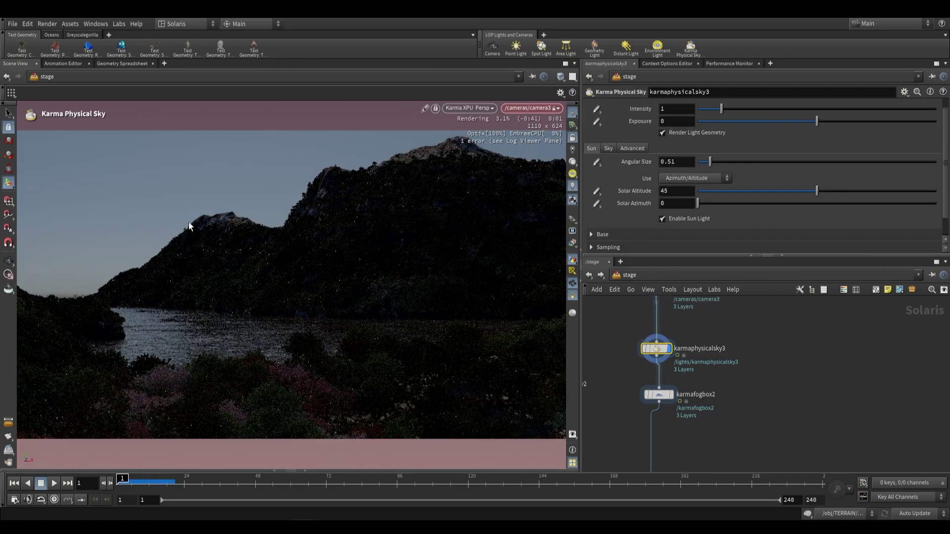
Step: Set the new physical sky's Exposure to 2.64, Solar Altitude to 8.6 and Solar Azimuth to 286.7
{"action": "double_click", "coordinate": [669, 121]}
{"action": "type", "text": "2"}
{"action": "key", "text": "Return"}
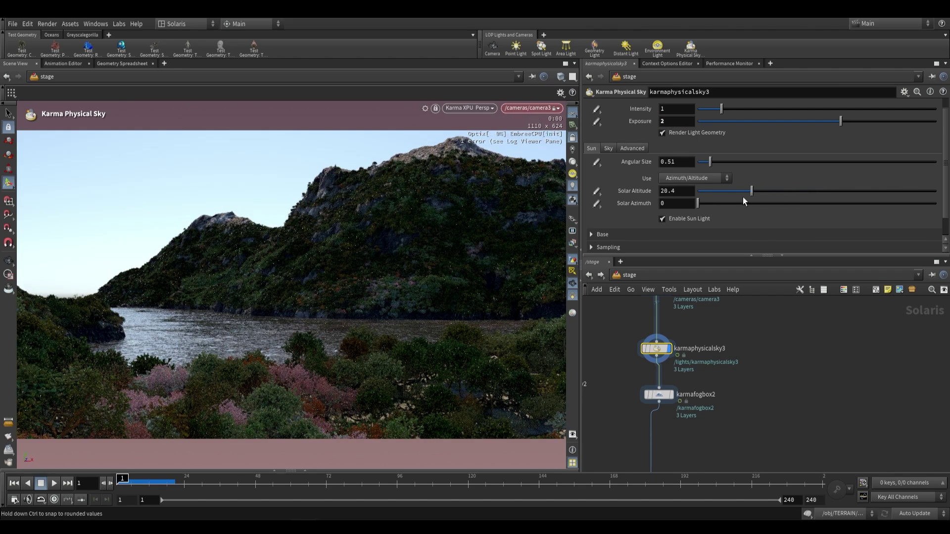
{"action": "left_click_drag", "start_coordinate": [740, 197], "coordinate": [886, 206]}
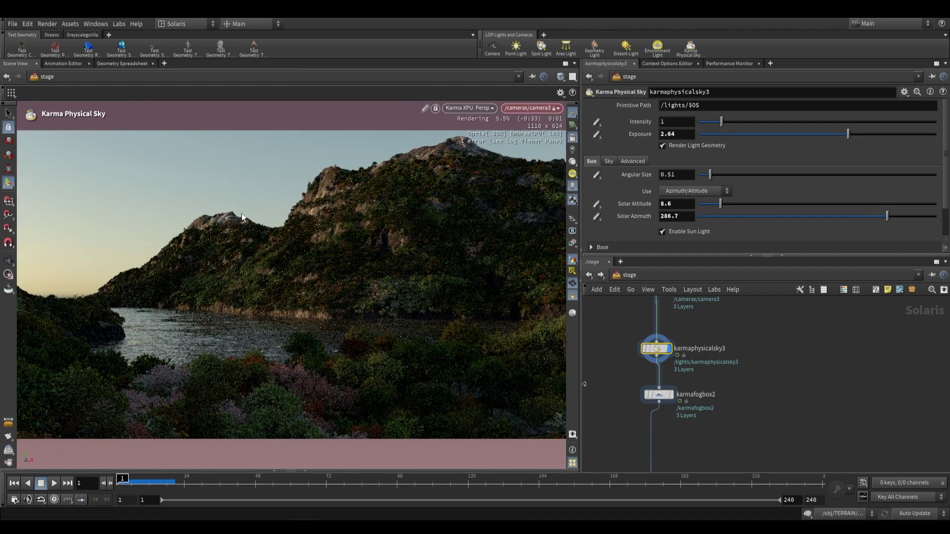
Step: Set karmaphysicalsky3's Solar Azimuth to 1.5, Solar Altitude to 6.5, Angular Size to 2.83 and Exposure to 1
{"action": "left_click", "coordinate": [8, 260]}
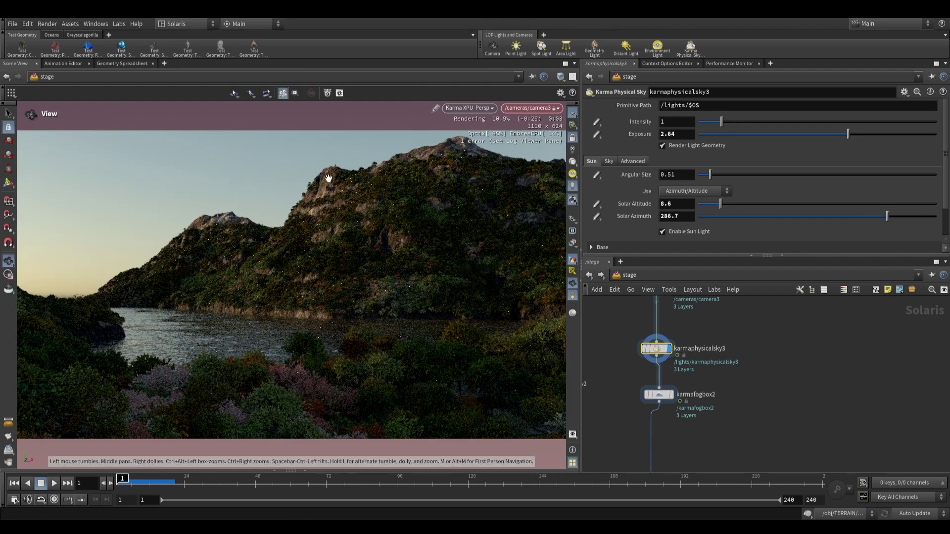
{"action": "middle_click_drag", "start_coordinate": [657, 399], "coordinate": [687, 376]}
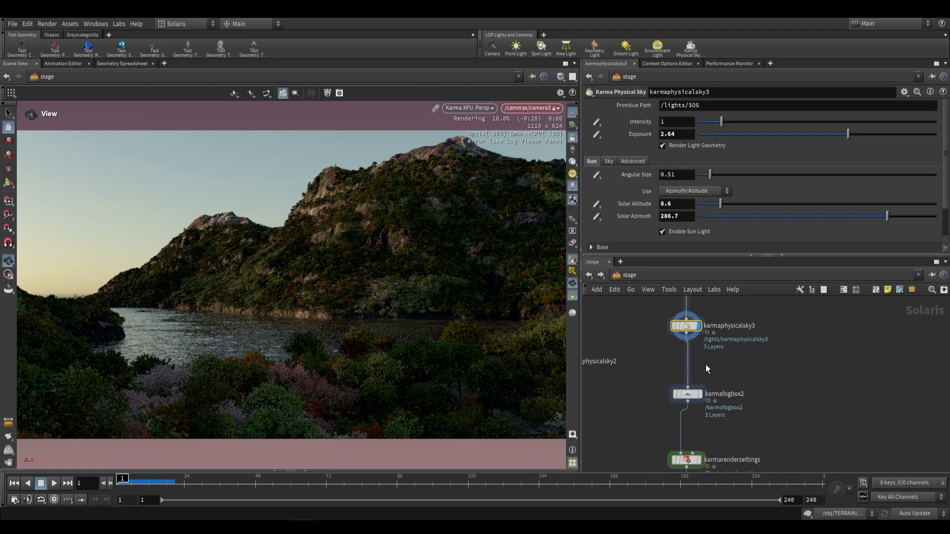
{"action": "scroll", "coordinate": [706, 364], "scroll_direction": "up", "scroll_amount": 2}
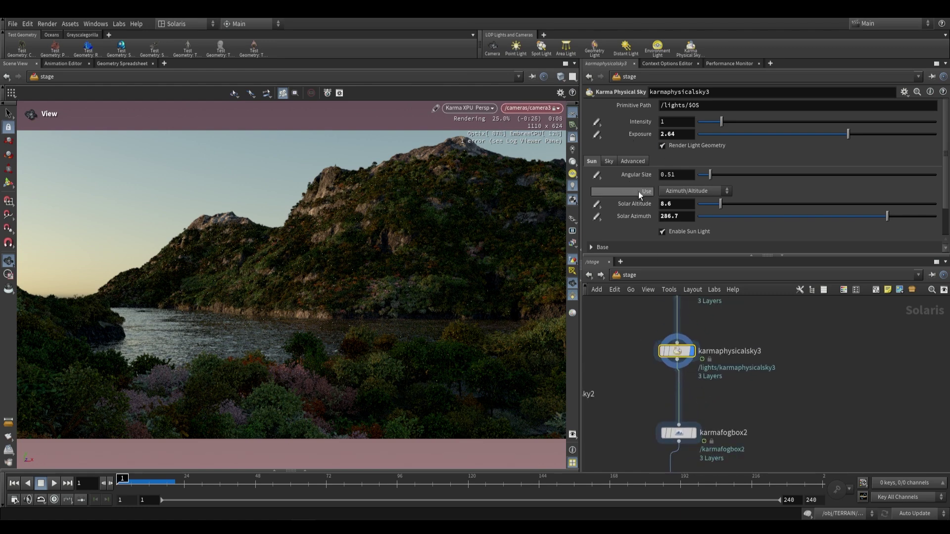
{"action": "left_click_drag", "start_coordinate": [720, 206], "coordinate": [697, 207]}
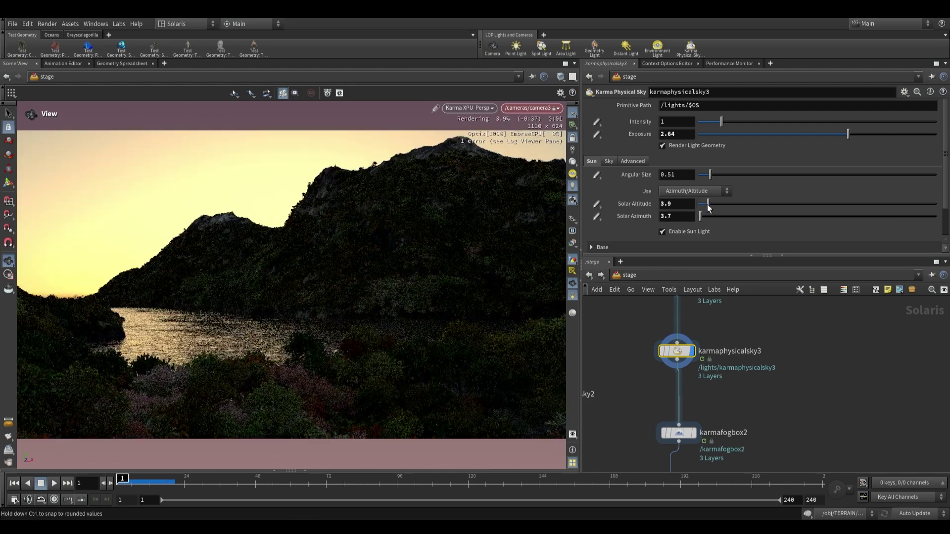
{"action": "left_click_drag", "start_coordinate": [708, 205], "coordinate": [746, 176]}
{"action": "left_click_drag", "start_coordinate": [848, 134], "coordinate": [799, 134]}
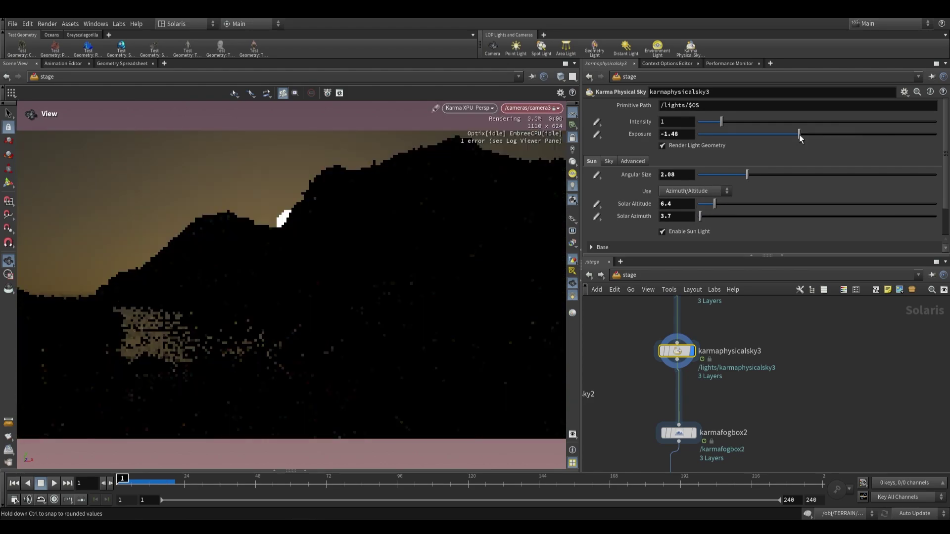
{"action": "left_click_drag", "start_coordinate": [714, 203], "coordinate": [699, 220]}
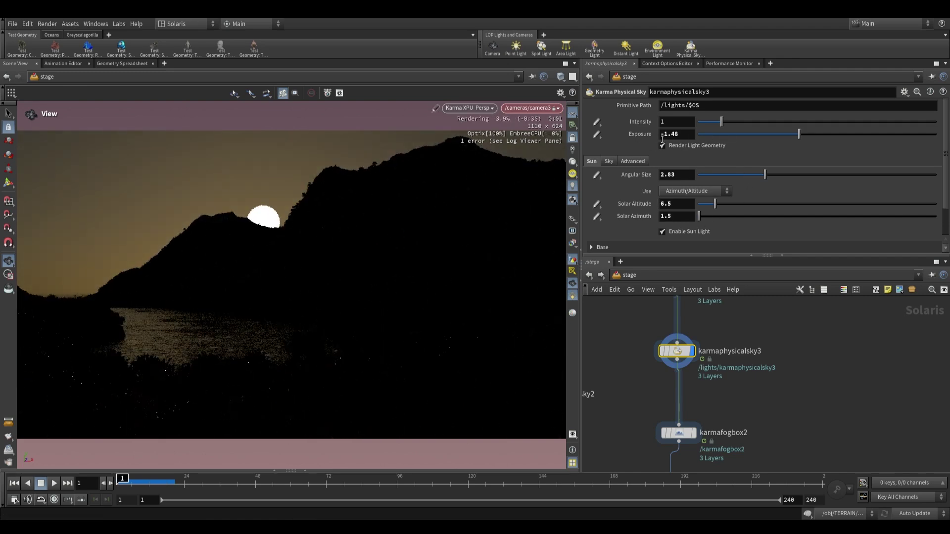
{"action": "left_click", "coordinate": [662, 137]}
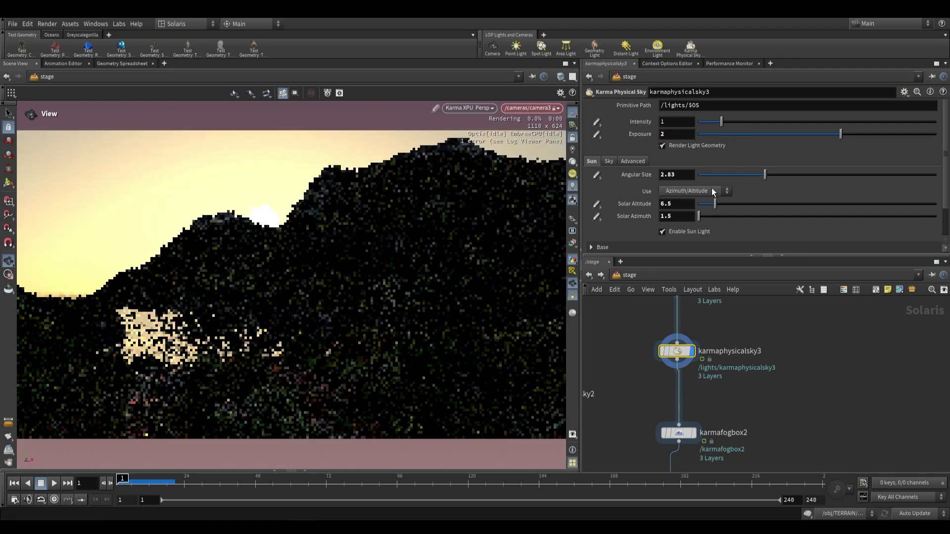
Step: Display the karmafogbox2 node below the physical sky and show its parameters
{"action": "middle_click_drag", "start_coordinate": [740, 392], "coordinate": [757, 327]}
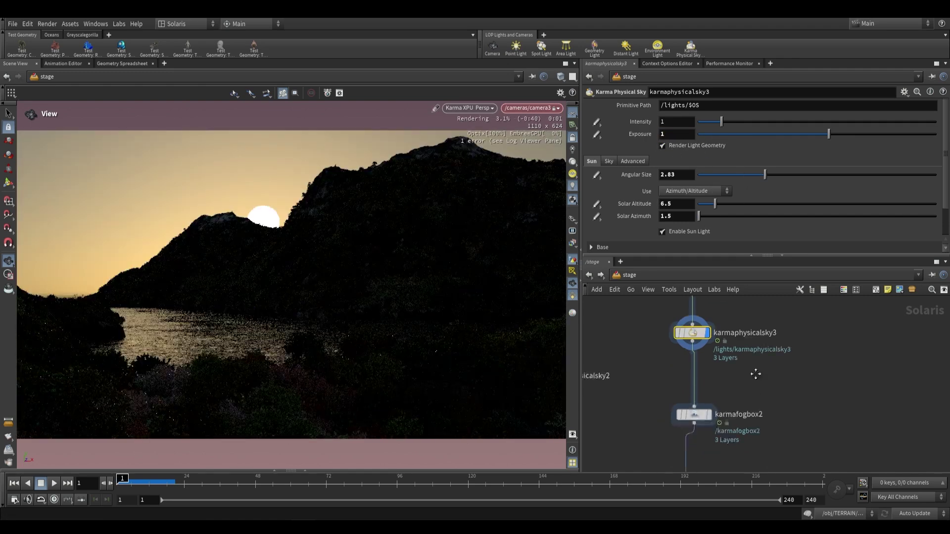
{"action": "scroll", "coordinate": [742, 346], "scroll_direction": "down", "scroll_amount": 1}
{"action": "scroll", "coordinate": [714, 371], "scroll_direction": "up", "scroll_amount": 1}
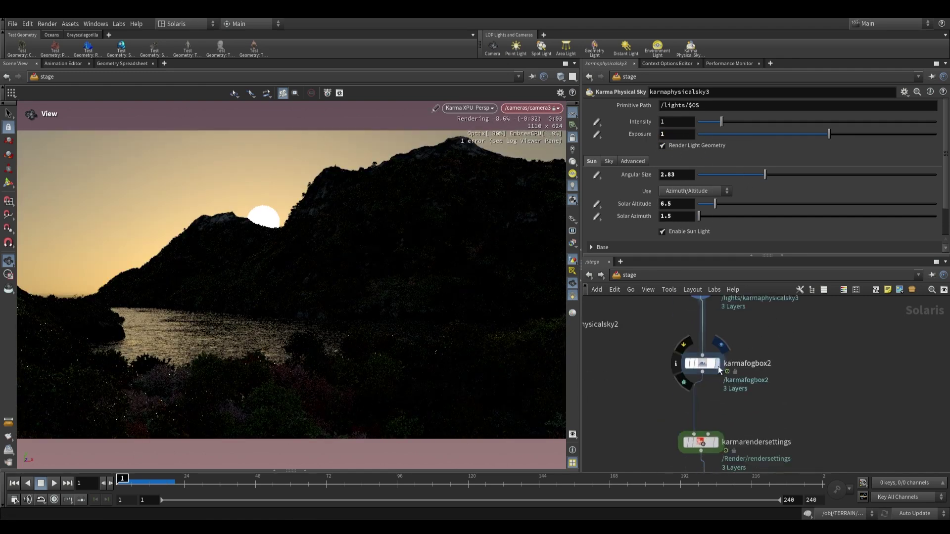
{"action": "left_click", "coordinate": [716, 363]}
{"action": "left_click", "coordinate": [708, 365]}
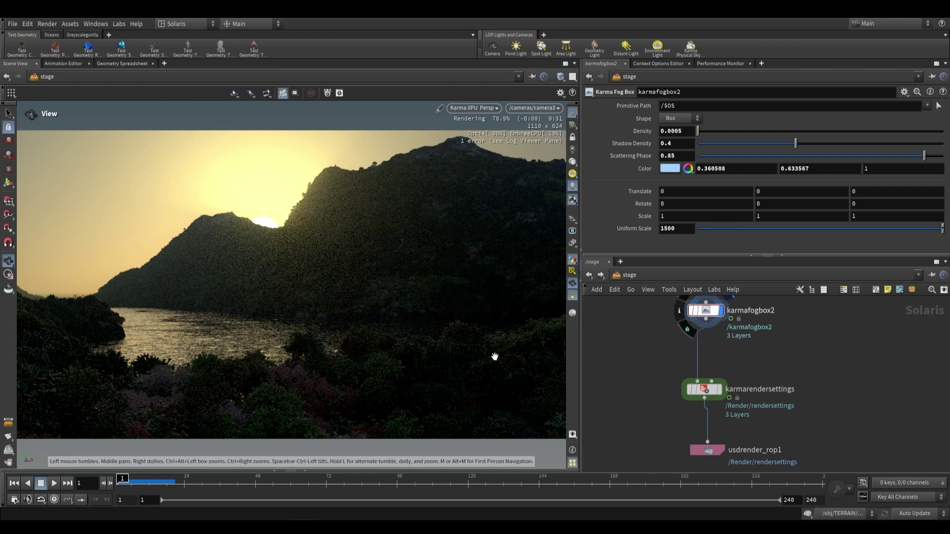
Step: Go to the object-level network and frame the TERRAIN geometry in the viewport to inspect it
{"action": "scroll", "coordinate": [789, 324], "scroll_direction": "down", "scroll_amount": 3}
{"action": "middle_click_drag", "start_coordinate": [798, 316], "coordinate": [781, 337]}
{"action": "scroll", "coordinate": [791, 335], "scroll_direction": "up", "scroll_amount": 3}
{"action": "left_click", "coordinate": [630, 275]}
{"action": "left_click", "coordinate": [653, 322]}
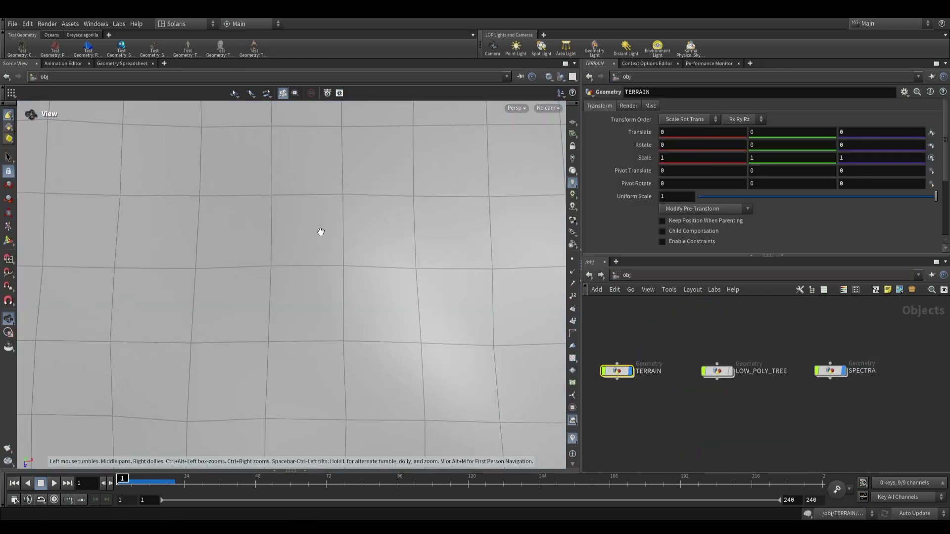
{"action": "key", "text": "f"}
{"action": "left_click_drag", "start_coordinate": [321, 234], "coordinate": [321, 217]}
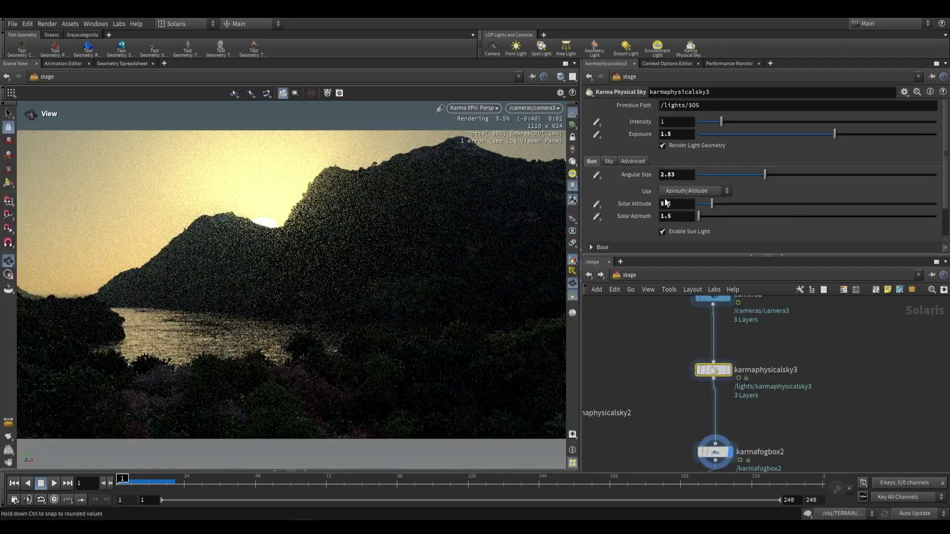
Step: Raise the Solar Altitude of karmaphysicalsky3 to 28.3 with the fog box displayed
{"action": "left_click_drag", "start_coordinate": [767, 204], "coordinate": [791, 203]}
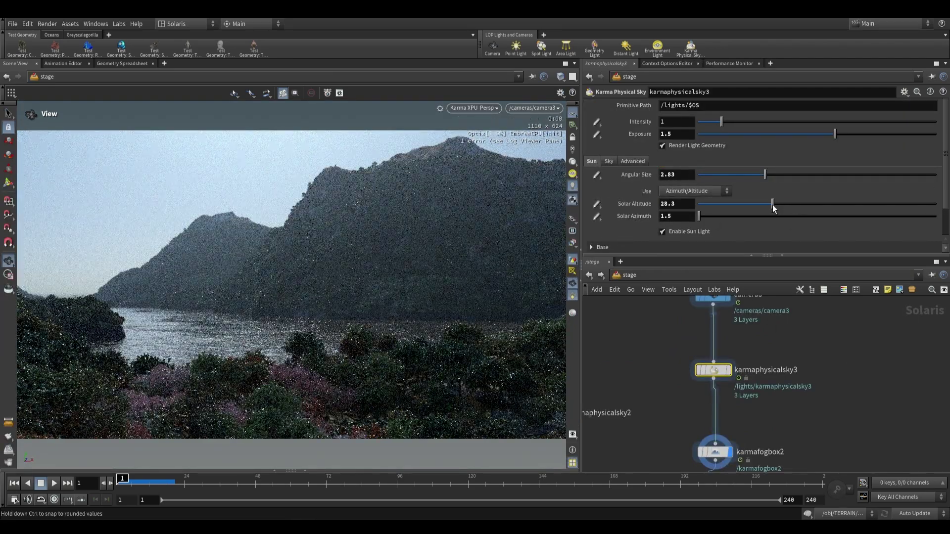
{"action": "left_click_drag", "start_coordinate": [791, 204], "coordinate": [772, 206]}
{"action": "scroll", "coordinate": [731, 416], "scroll_direction": "down", "scroll_amount": 5}
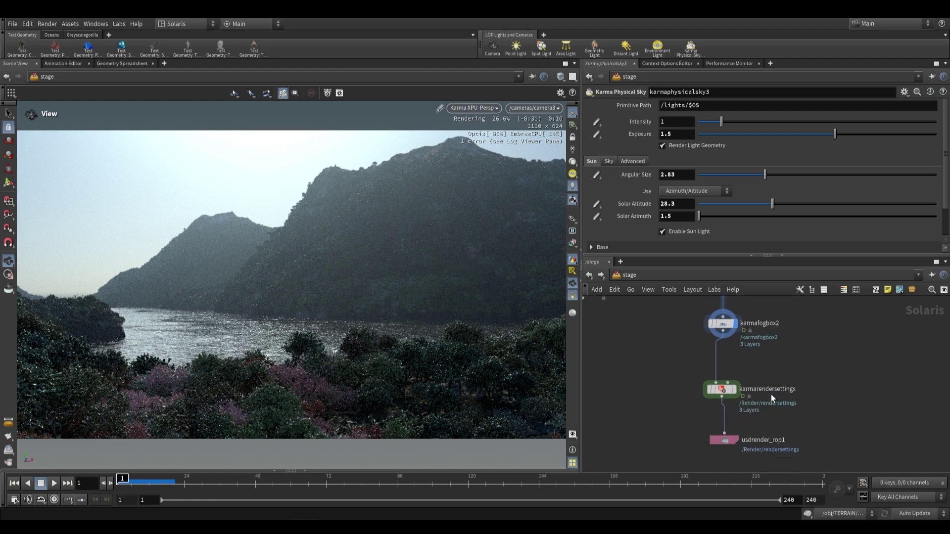
{"action": "scroll", "coordinate": [777, 350], "scroll_direction": "up", "scroll_amount": 5}
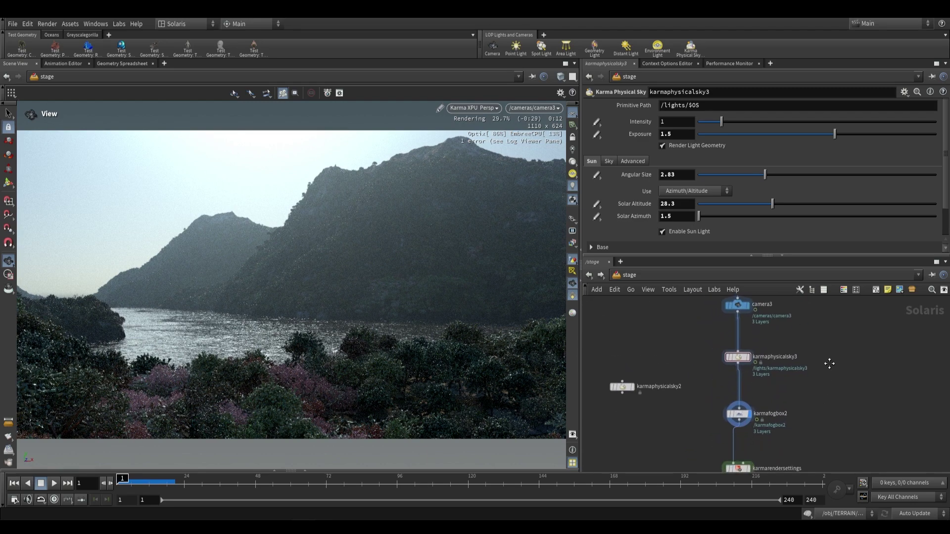
{"action": "middle_click_drag", "start_coordinate": [713, 423], "coordinate": [717, 346]}
{"action": "middle_click_drag", "start_coordinate": [833, 414], "coordinate": [783, 380]}
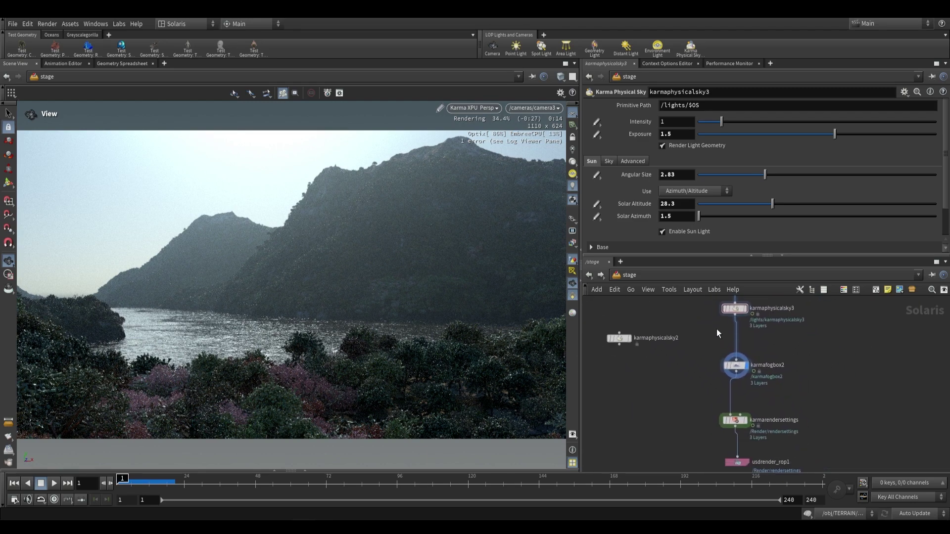
{"action": "middle_click_drag", "start_coordinate": [838, 354], "coordinate": [824, 360]}
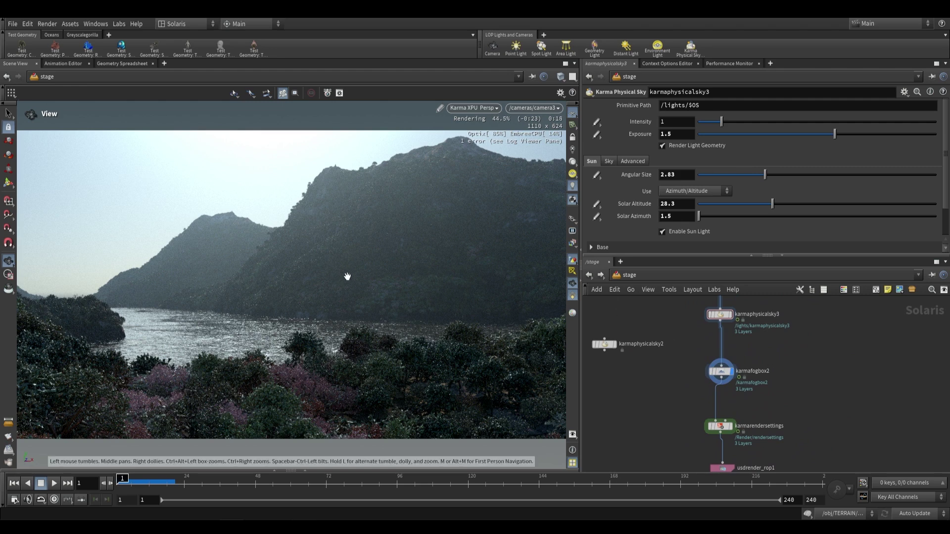